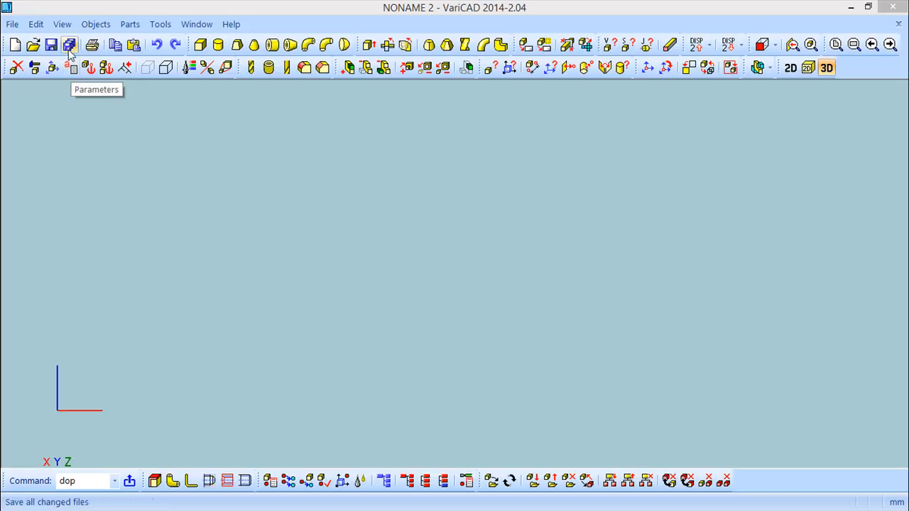
Create a linear parameter named "lenght" with the value 100 and insert it permanently
left_click(36, 30)
left_click(37, 27)
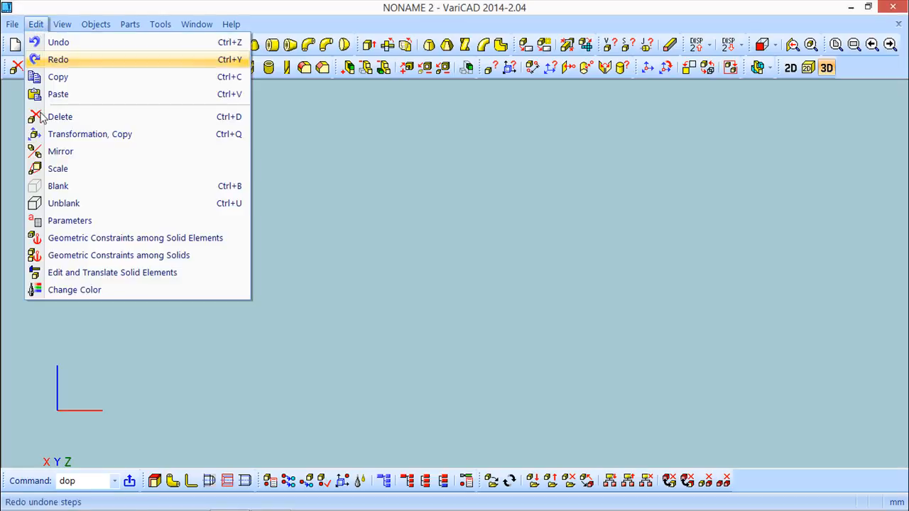
left_click(67, 219)
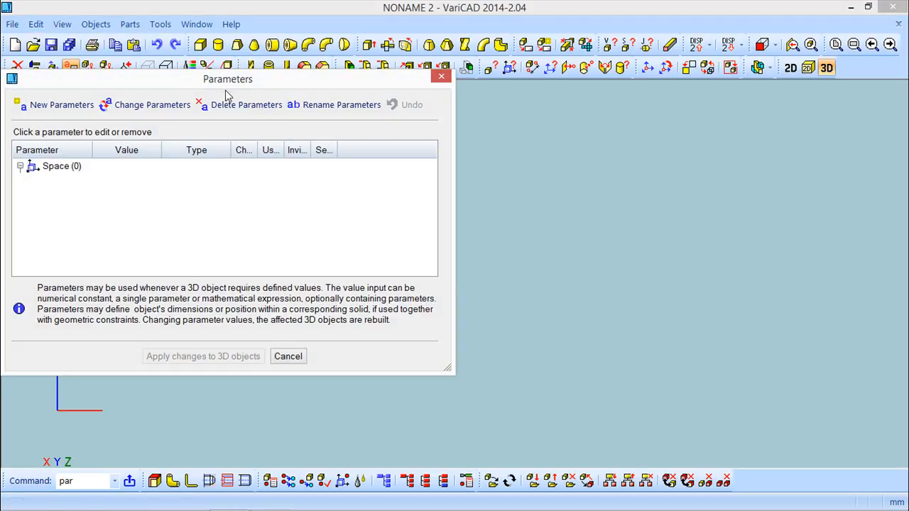
left_click_drag(229, 88, 366, 123)
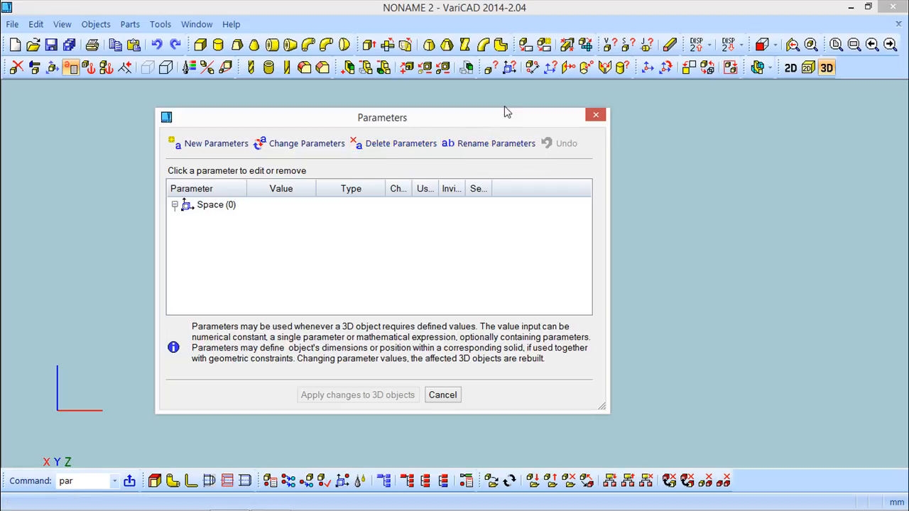
left_click(205, 144)
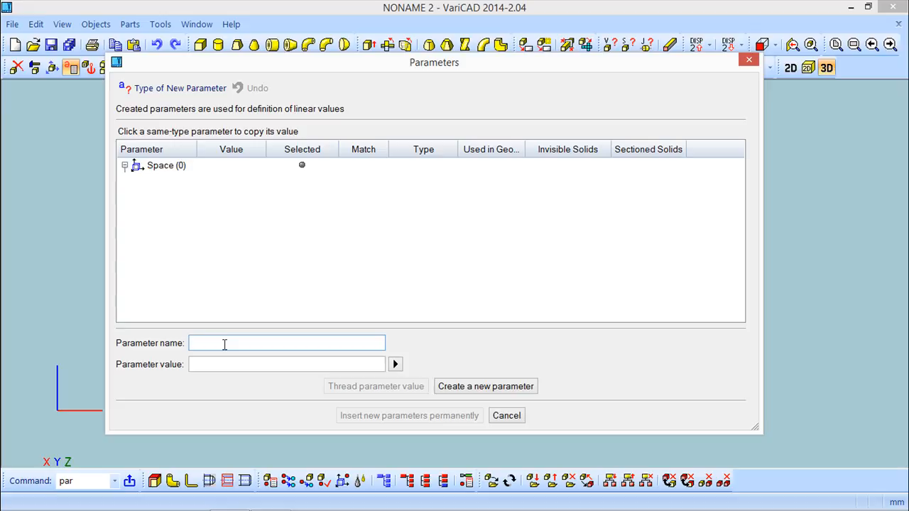
type("lenght")
left_click(224, 363)
type("100")
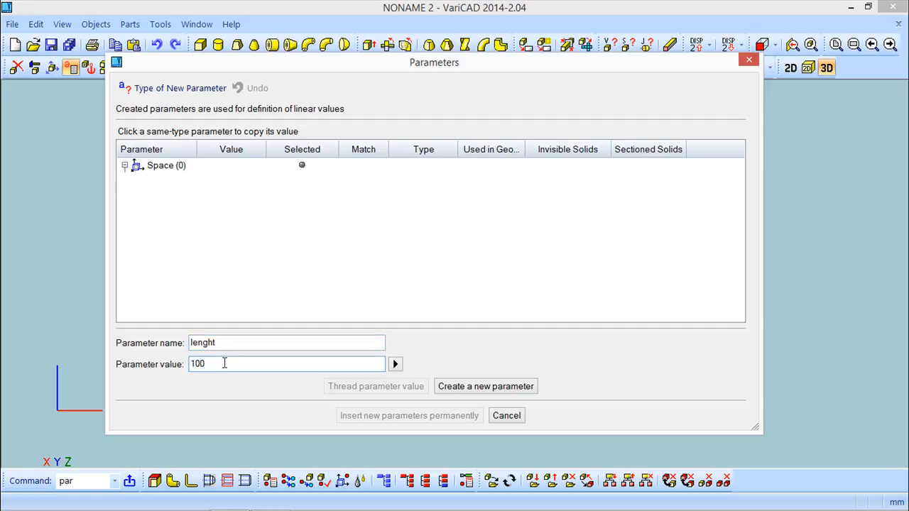
left_click(468, 390)
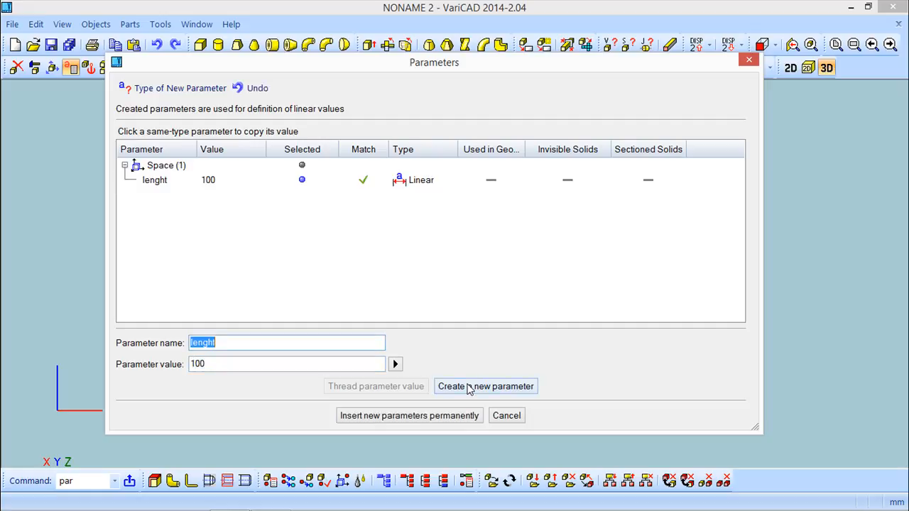
left_click(409, 416)
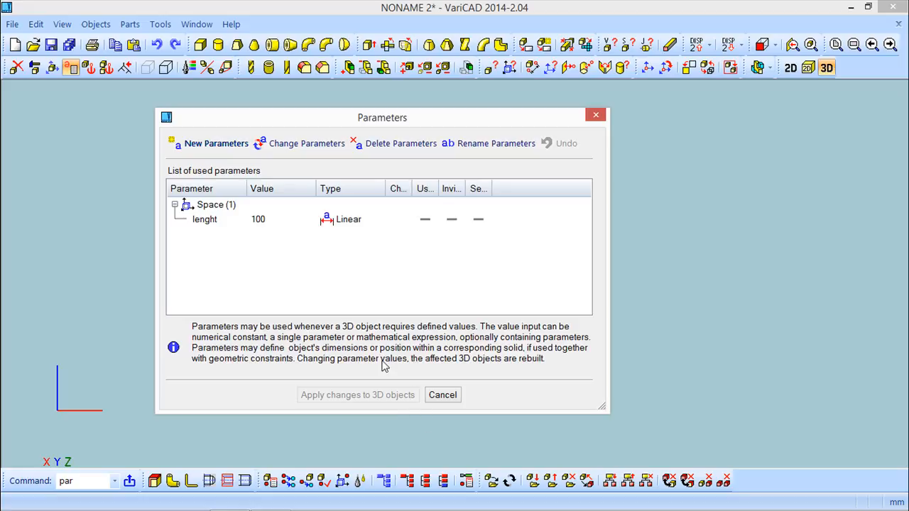
Add a second linear parameter named "width" with the value 60 and insert it permanently
left_click(210, 149)
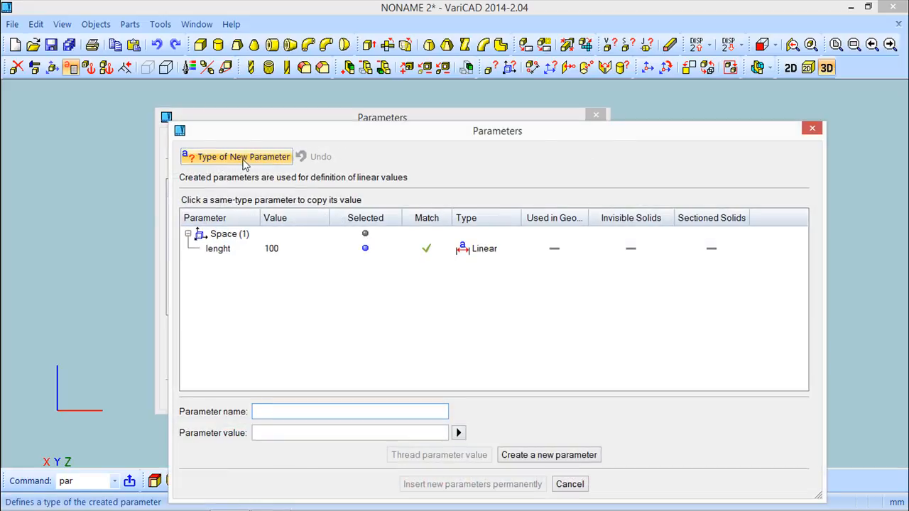
left_click_drag(253, 132, 198, 76)
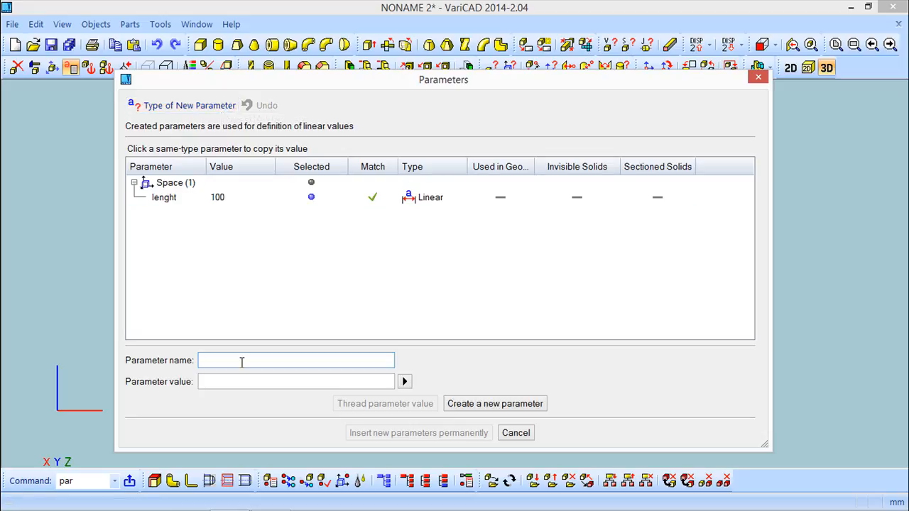
type("width")
left_click(233, 381)
type("60")
left_click(450, 404)
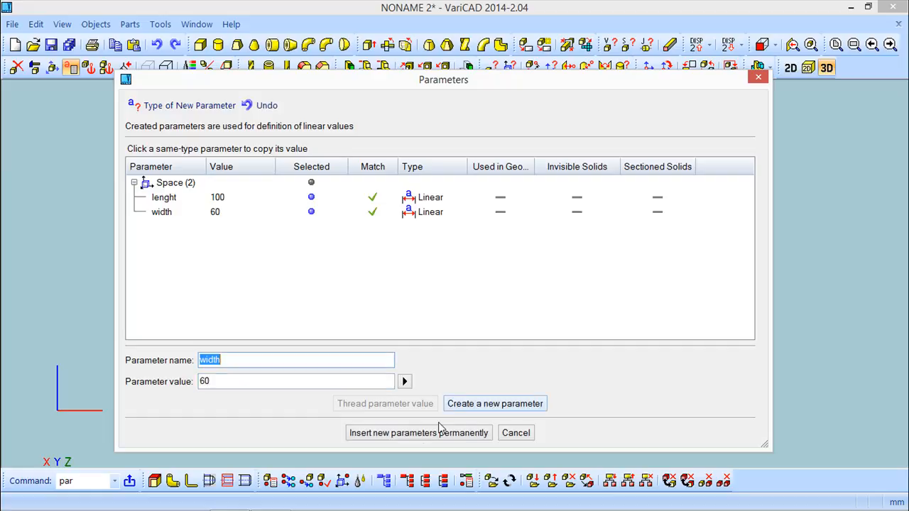
left_click(405, 433)
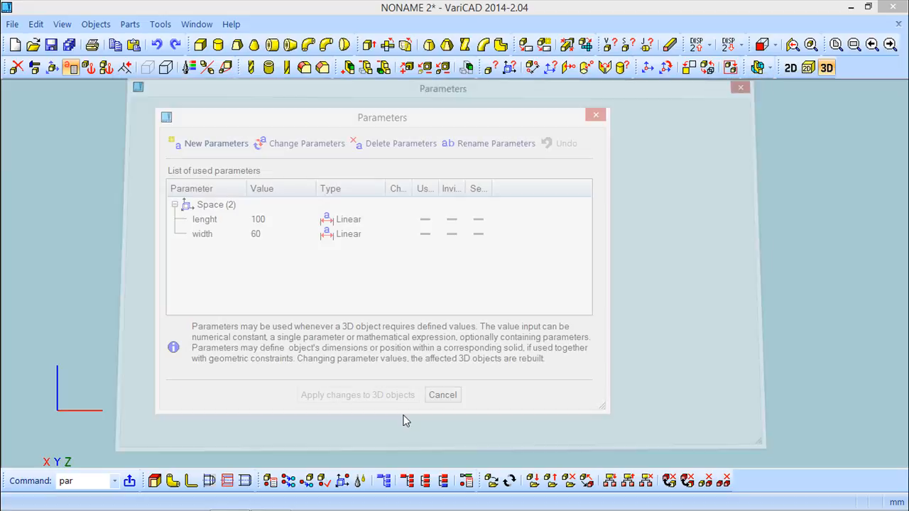
Add a third linear parameter named "height" with the value 20 and insert it permanently
left_click(193, 145)
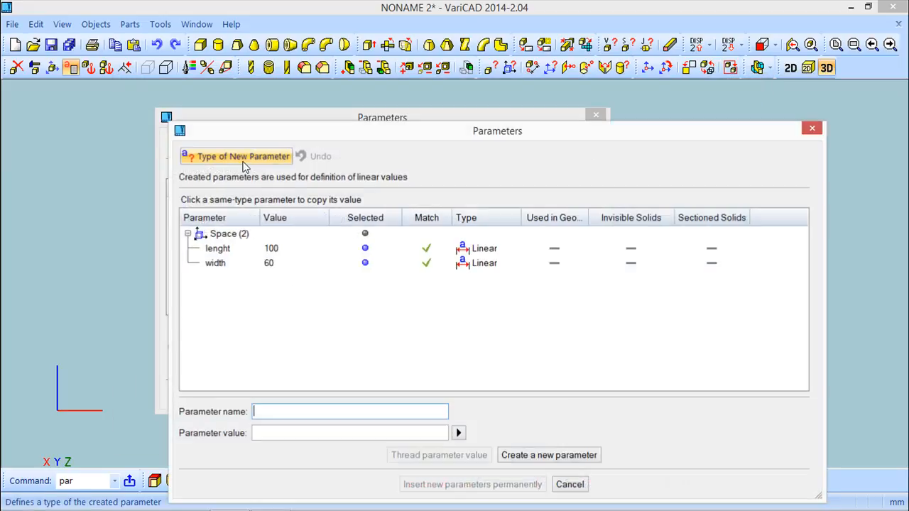
left_click_drag(237, 132, 200, 79)
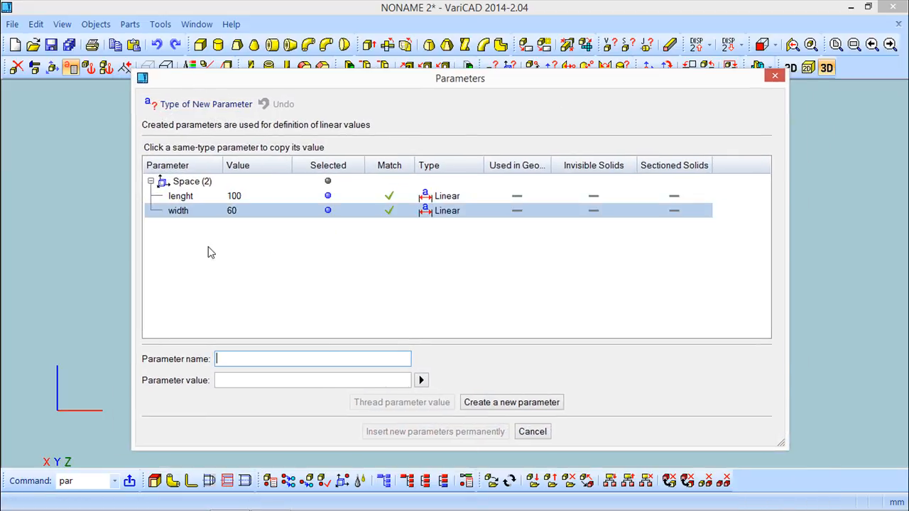
type("height")
left_click(241, 379)
type("20")
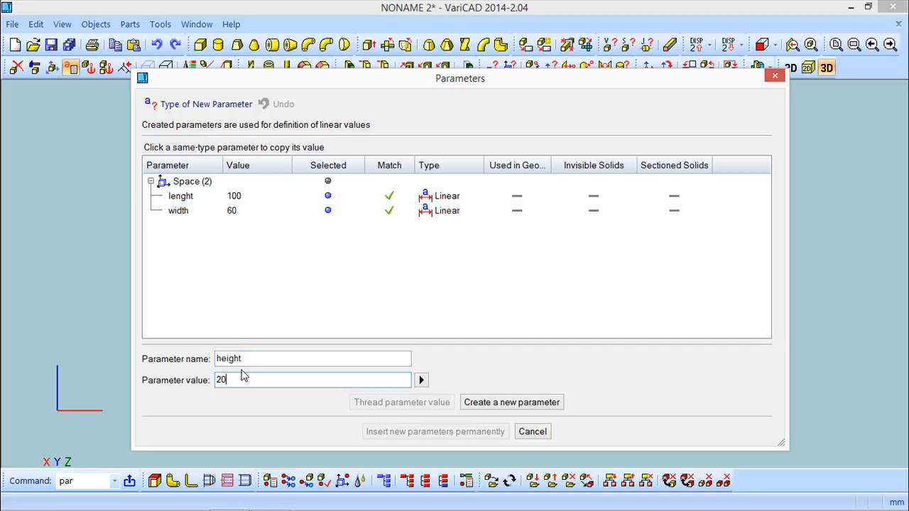
left_click(514, 405)
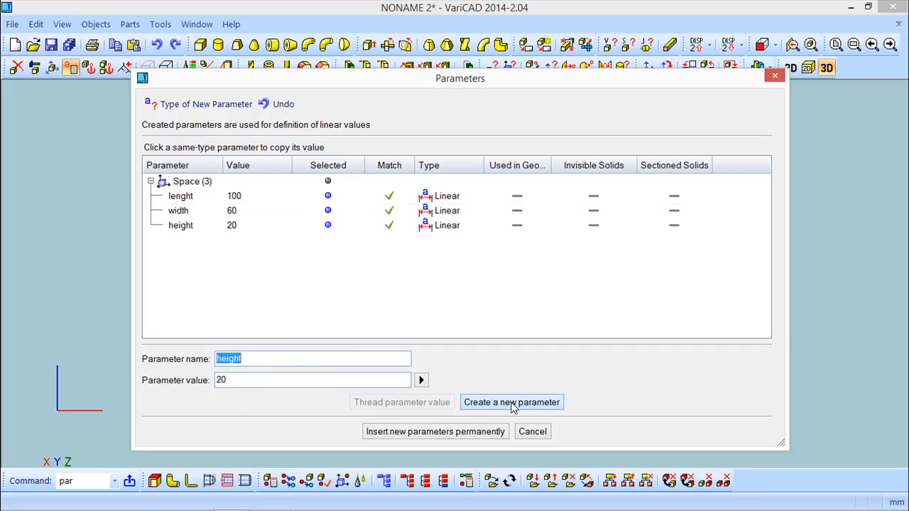
left_click(423, 434)
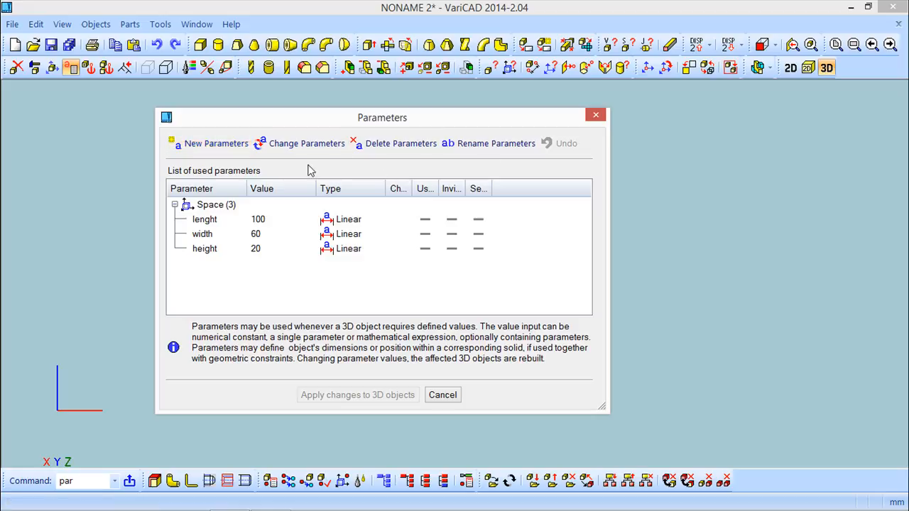
right_click(219, 222)
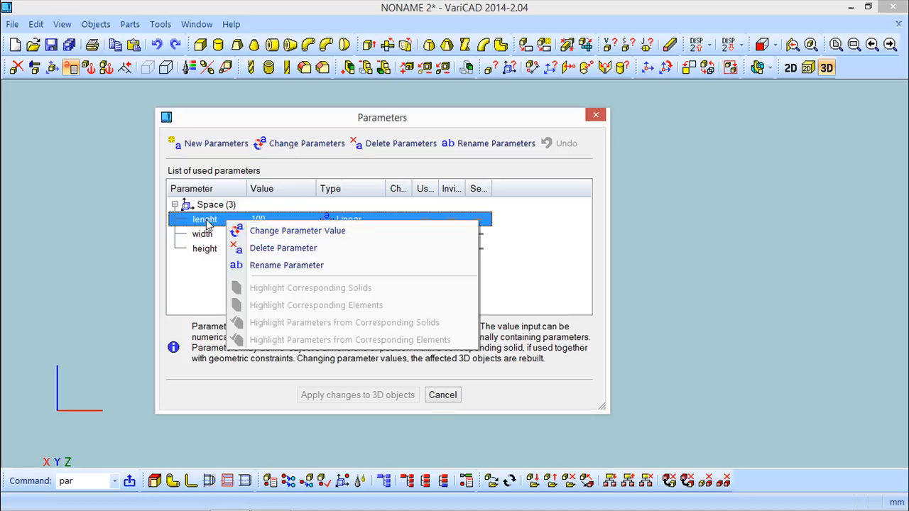
left_click(289, 232)
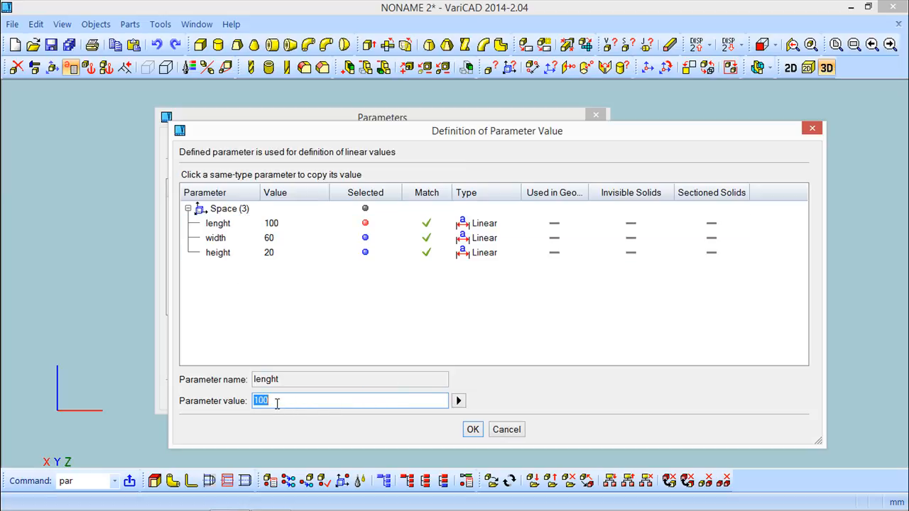
left_click(511, 428)
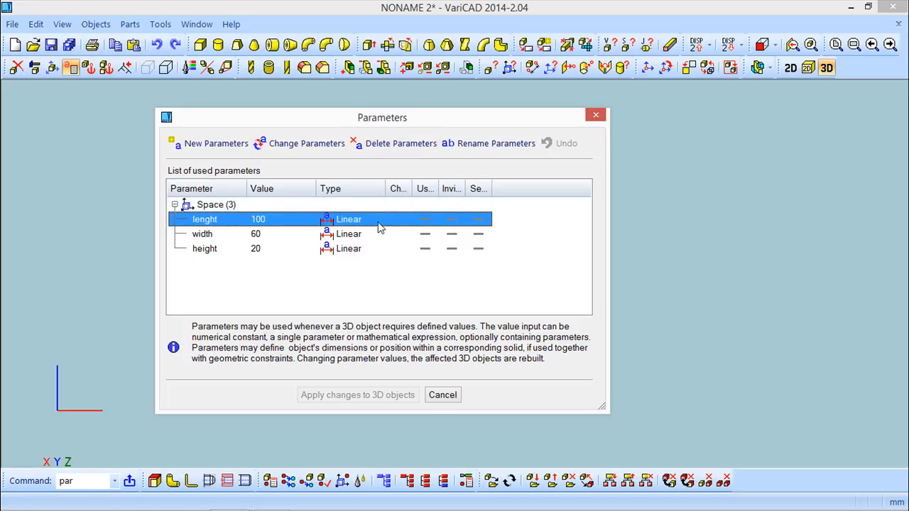
left_click(488, 144)
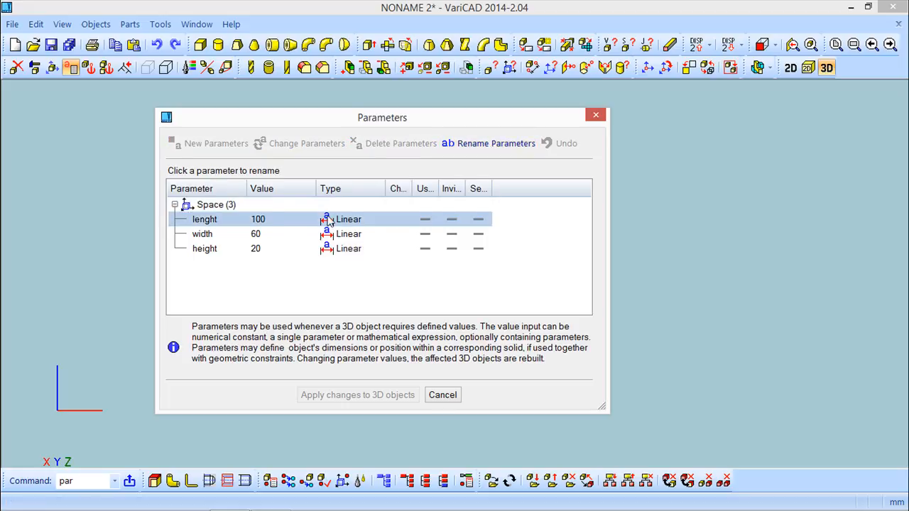
right_click(213, 219)
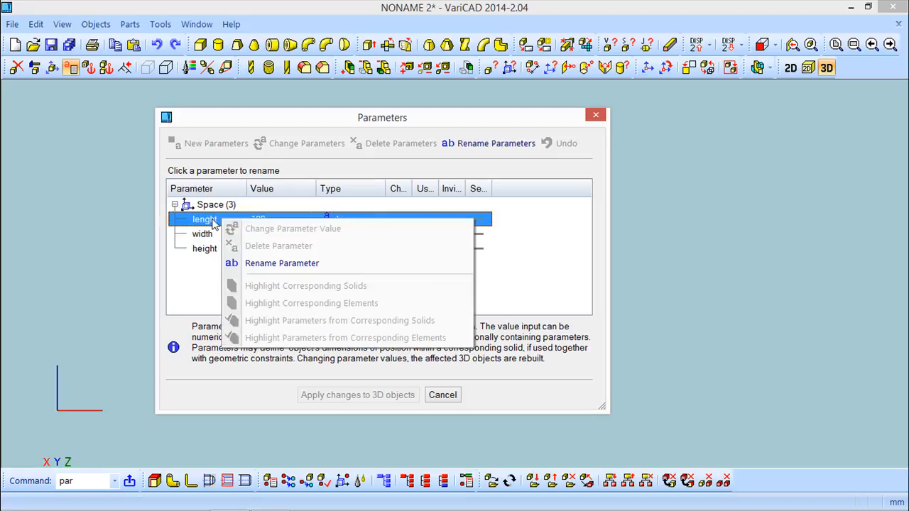
left_click(282, 264)
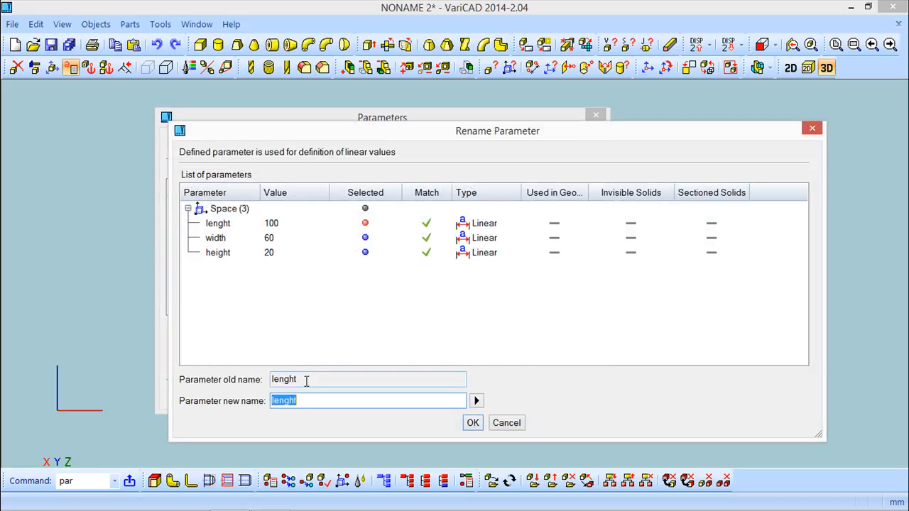
left_click(520, 423)
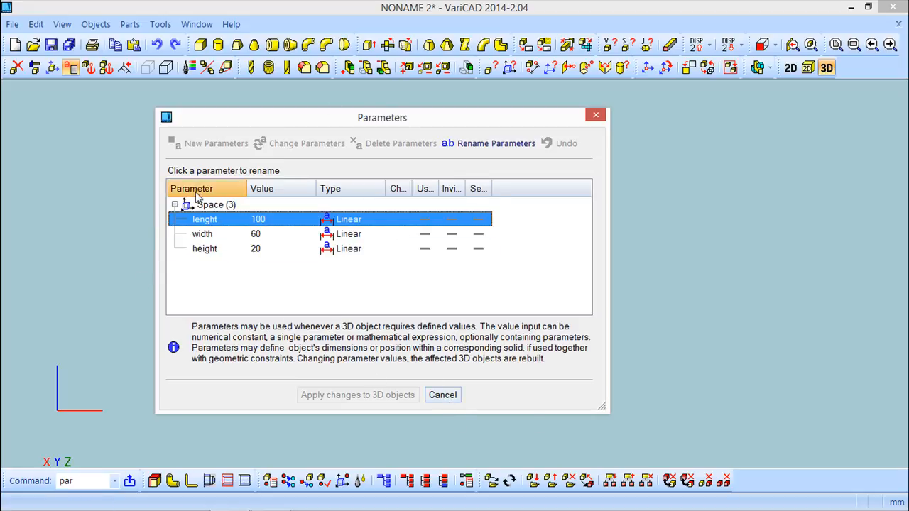
Close the parameter list and start a new Box solid with its height (z) linked to the defined parameter "height"
left_click(442, 394)
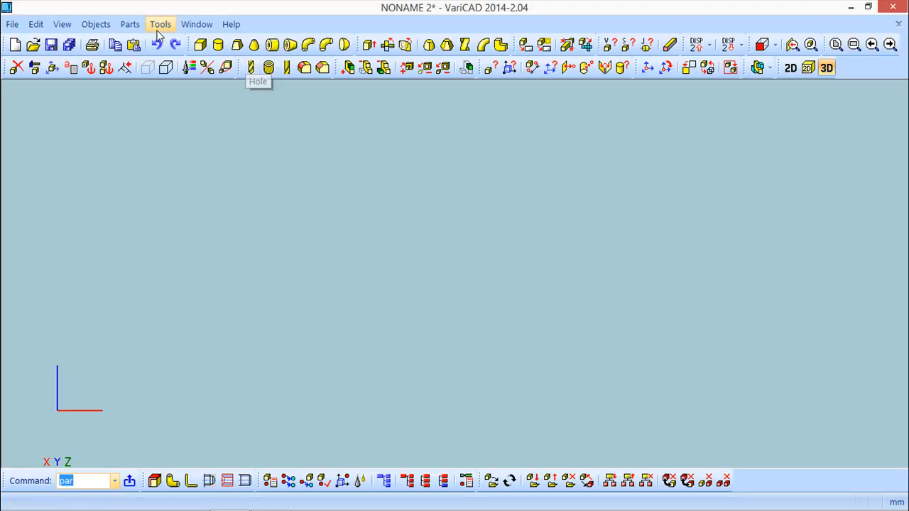
left_click(200, 45)
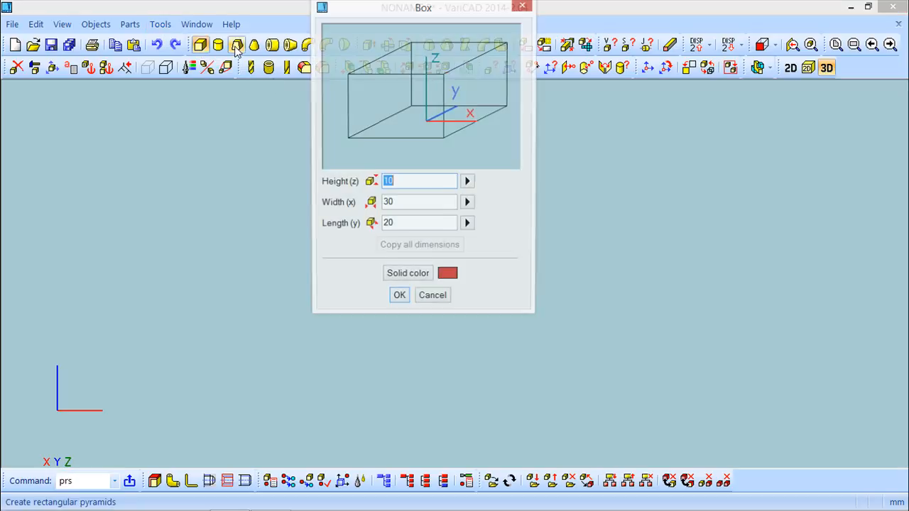
left_click_drag(376, 17, 318, 107)
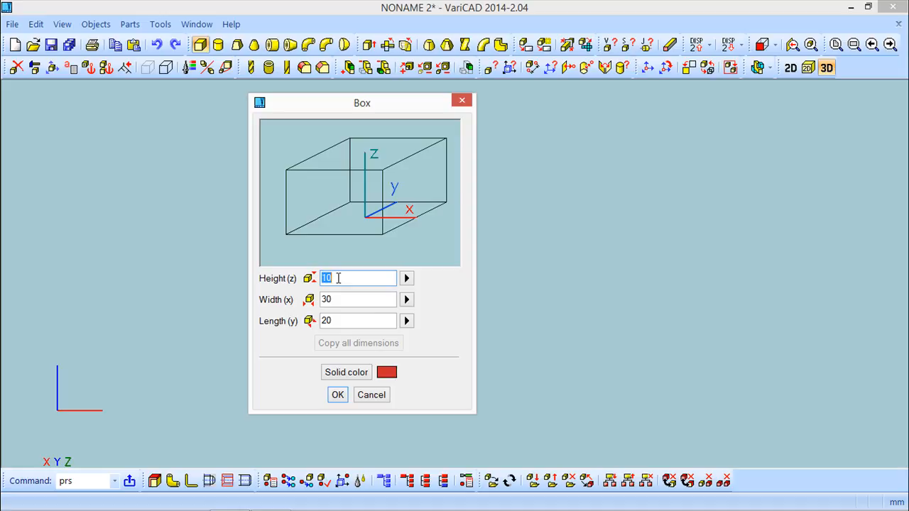
left_click(334, 299)
left_click(323, 321)
double_click(324, 321)
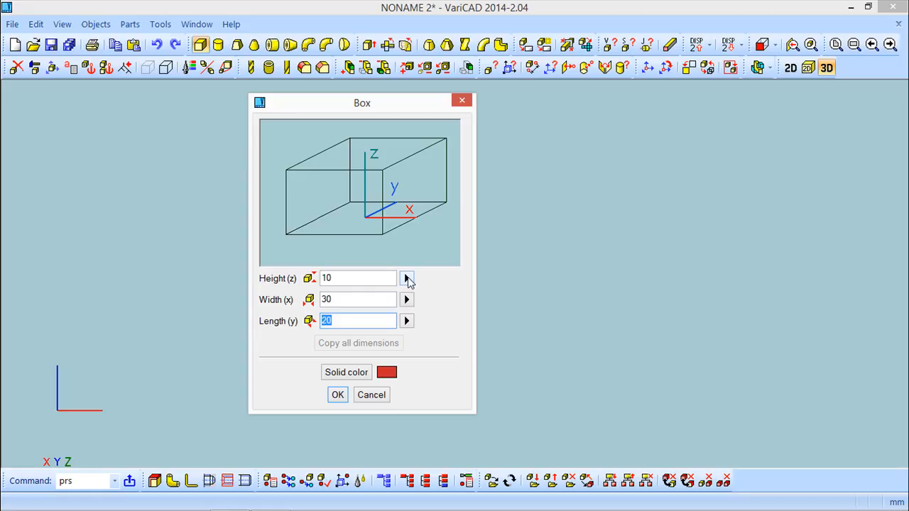
left_click(408, 278)
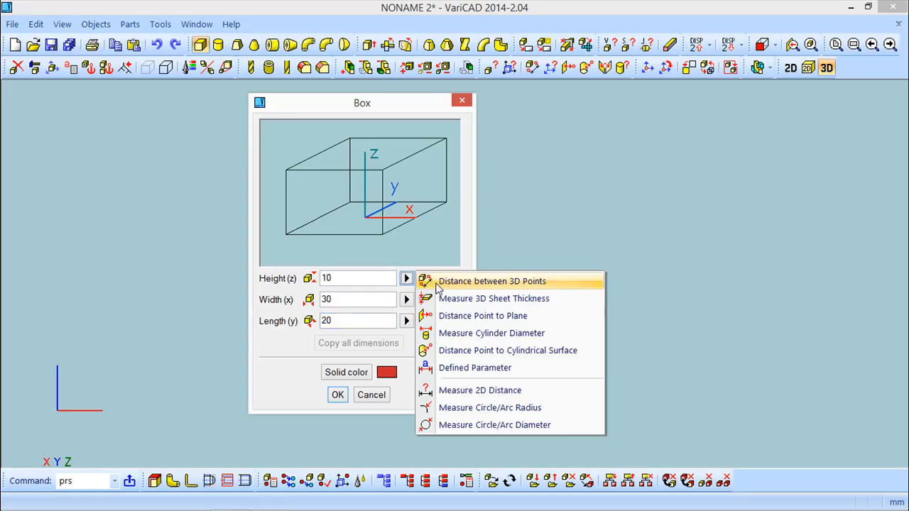
left_click(469, 370)
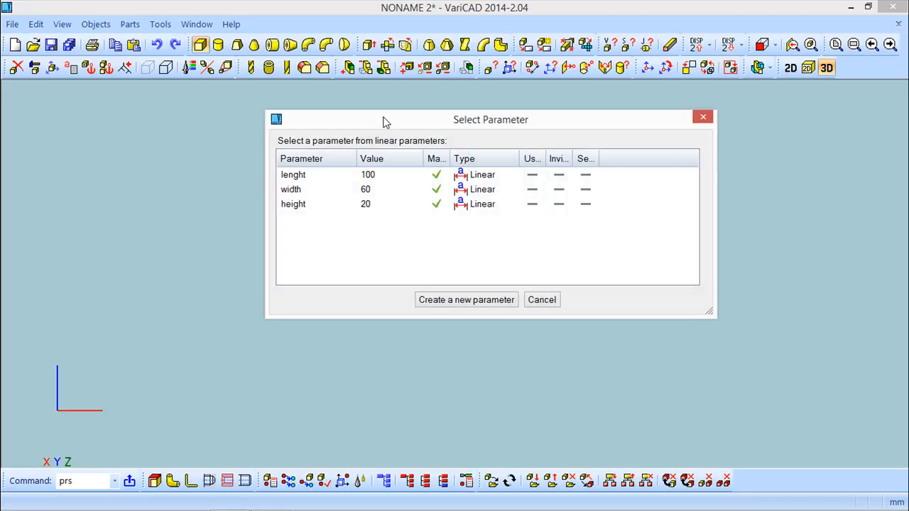
double_click(304, 208)
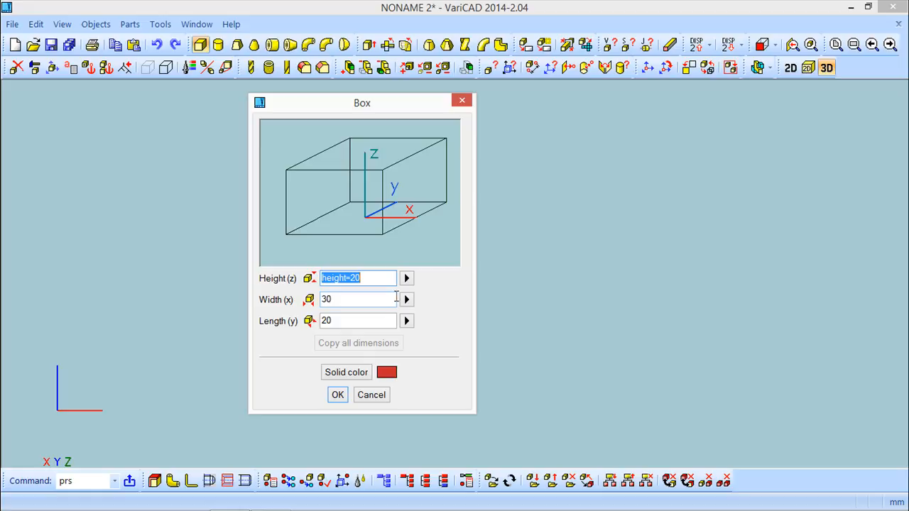
Link the box's width (x) to the defined parameter "width" and its length (y) to "lenght"
left_click(361, 299)
left_click(406, 298)
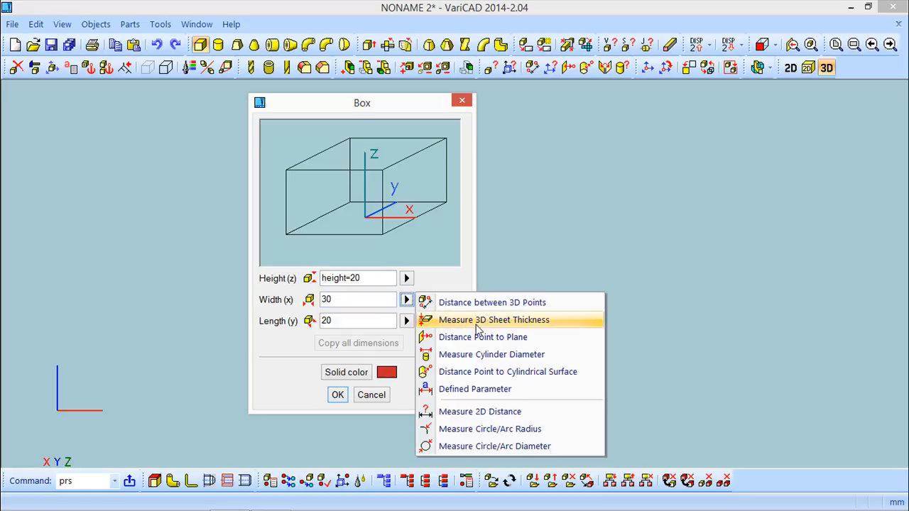
left_click(480, 392)
double_click(300, 189)
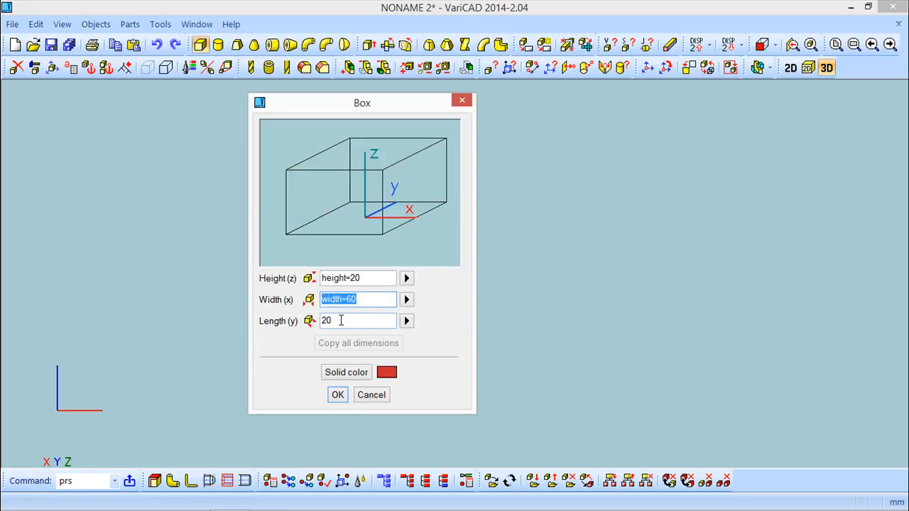
left_click(391, 320)
left_click(406, 321)
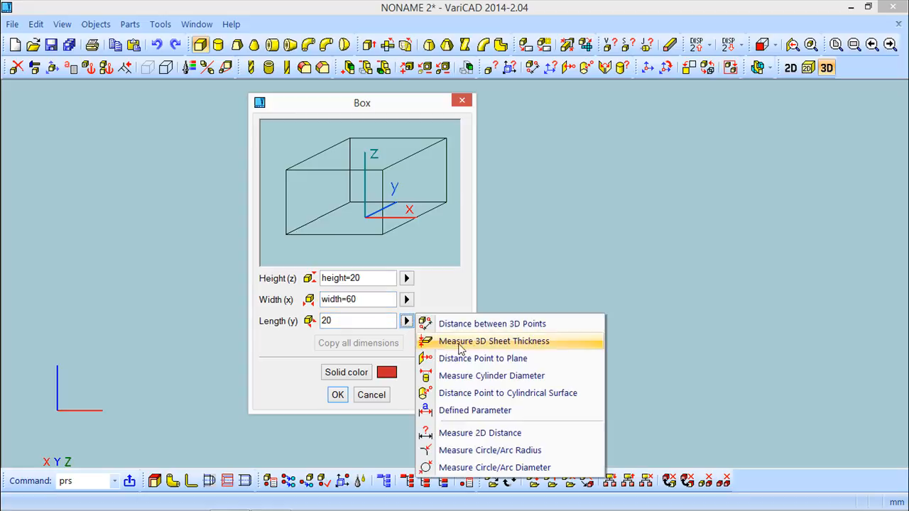
left_click(459, 411)
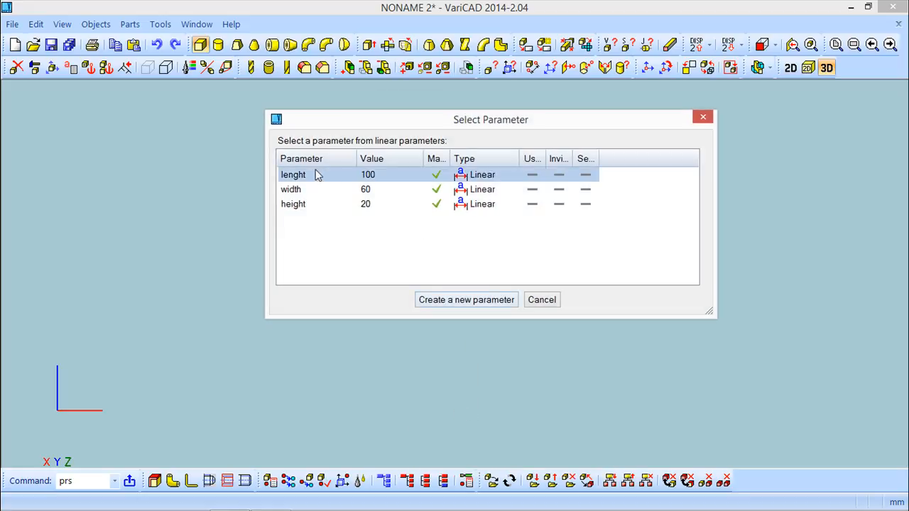
double_click(318, 175)
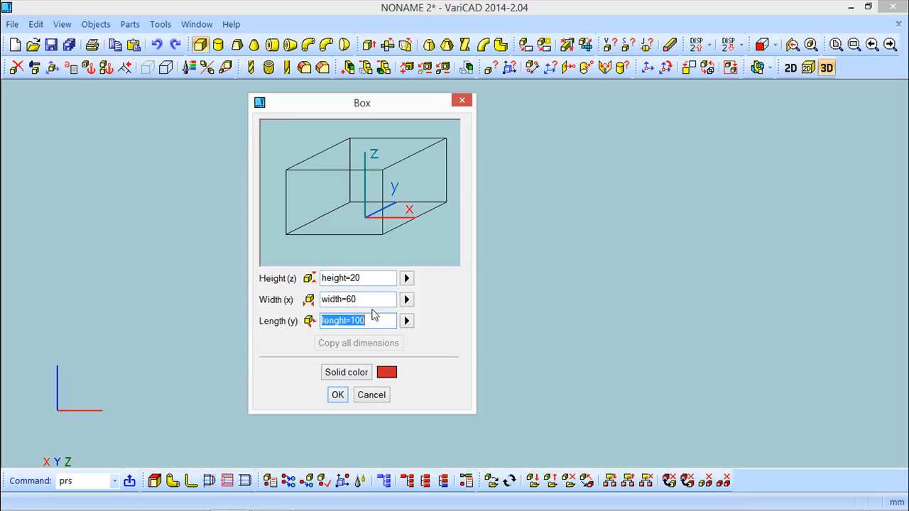
Create the parameter-linked box and place it at its proposed location
left_click(337, 395)
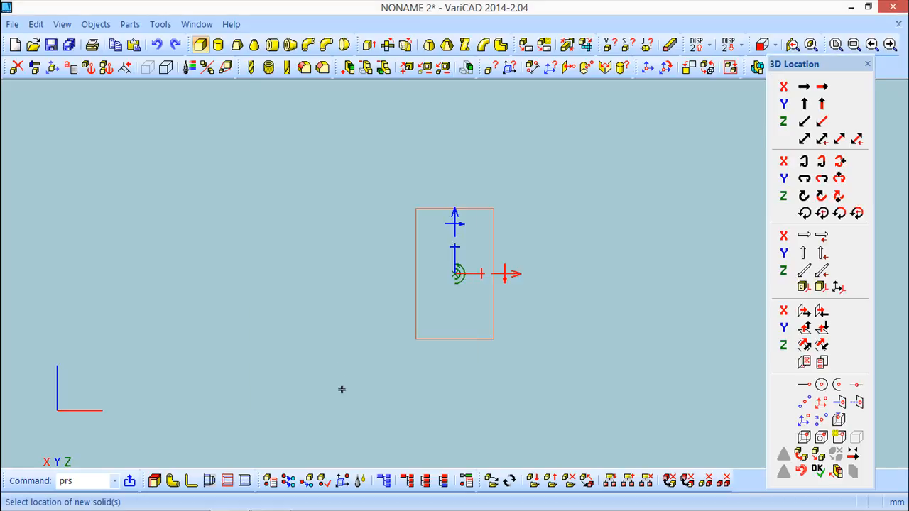
left_click(818, 470)
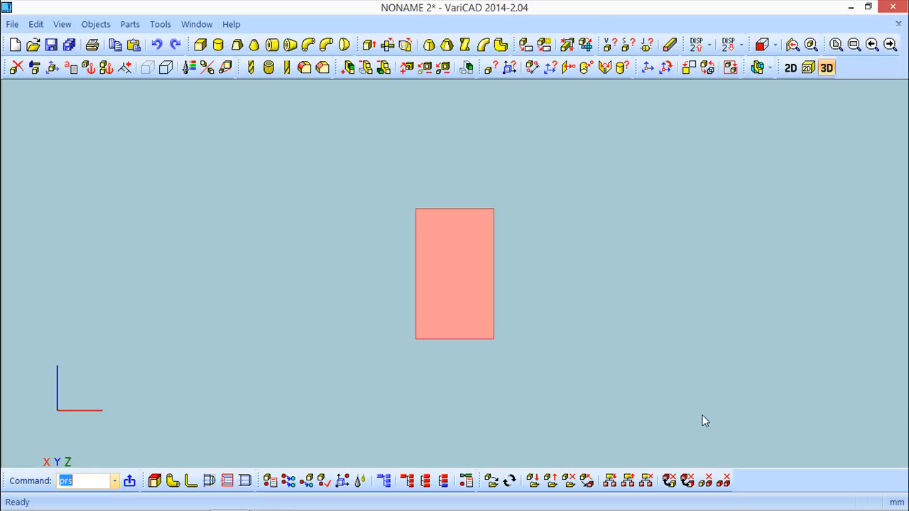
middle_click_drag(347, 274, 326, 212)
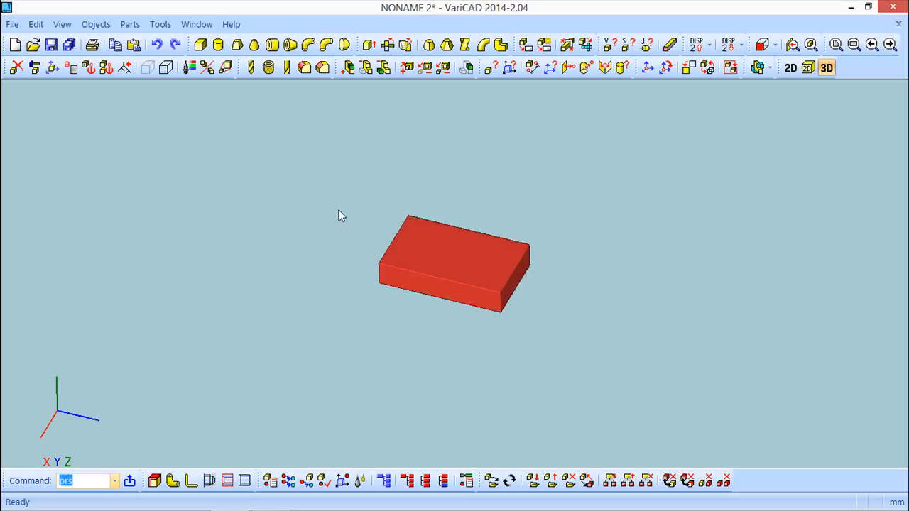
scroll(341, 216, "up", 5)
scroll(404, 239, "up", 1)
middle_click_drag(404, 239, 278, 181, "shift")
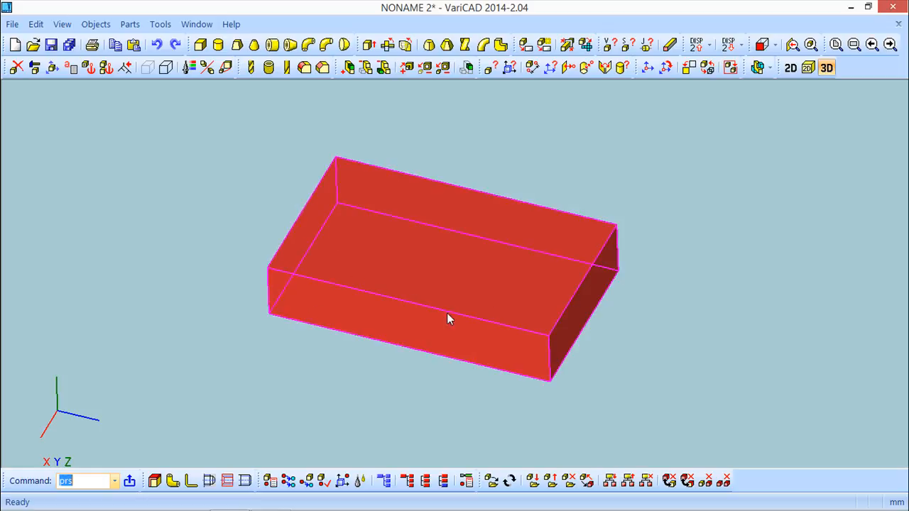
middle_click_drag(386, 365, 372, 353)
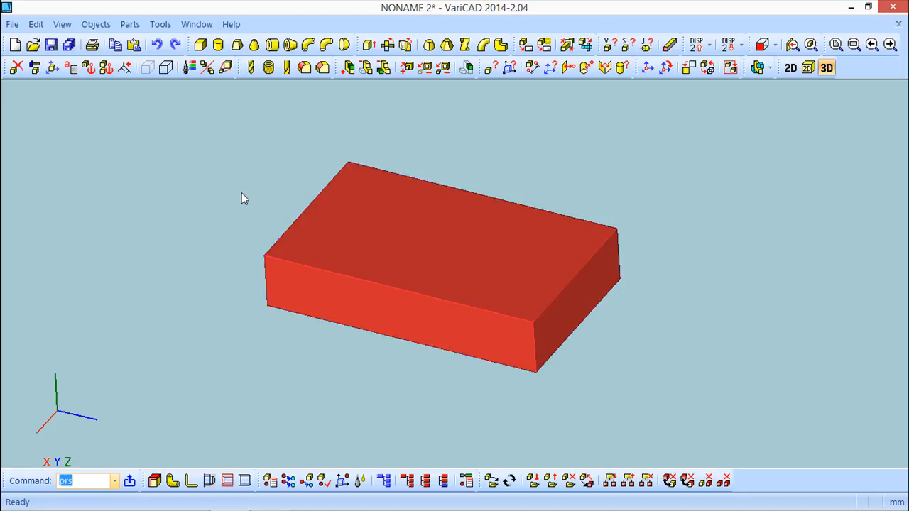
Examine the box's parameter-linked dimensions in solid shape editing and in its full Box definition, and leave the editing
left_click(35, 68)
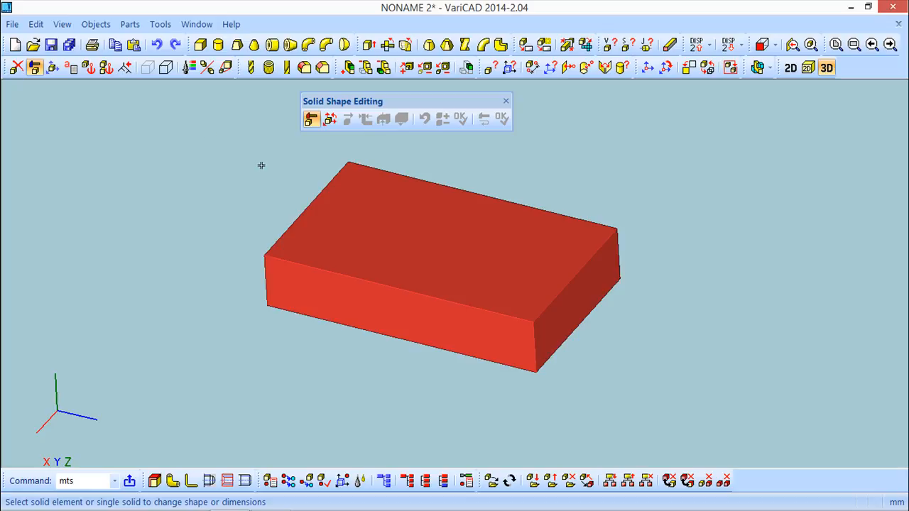
left_click(329, 190)
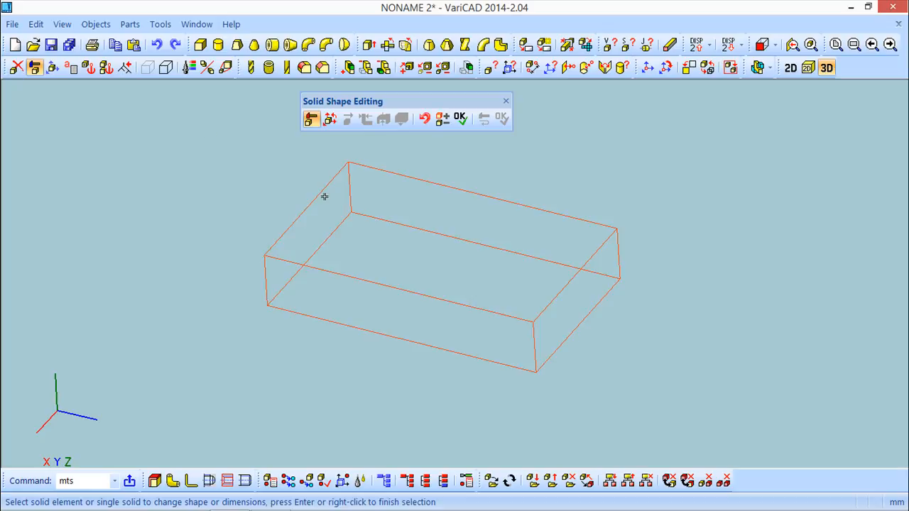
left_click(460, 117)
mouse_move(617, 189)
middle_mouse_down()
mouse_move(621, 203)
mouse_move(627, 184)
mouse_move(657, 191)
mouse_move(631, 207)
mouse_move(684, 225)
middle_mouse_up()
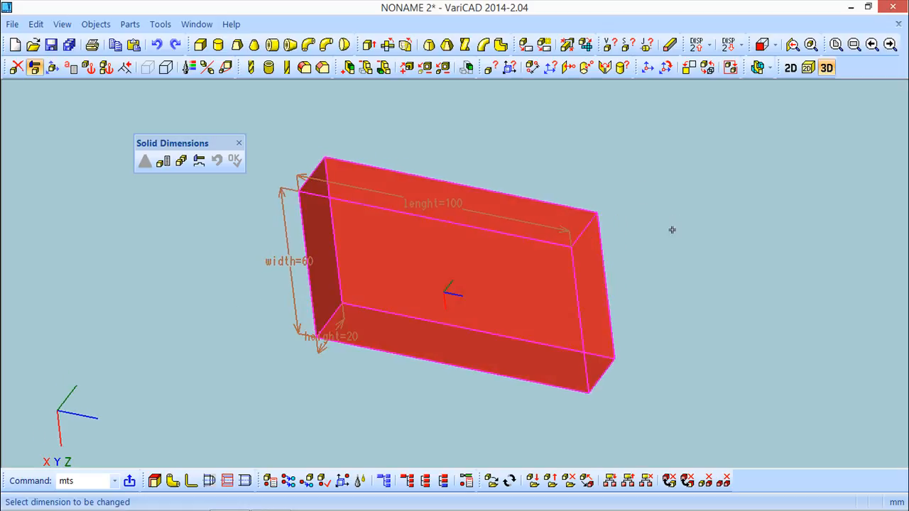
scroll(466, 235, "up", 4)
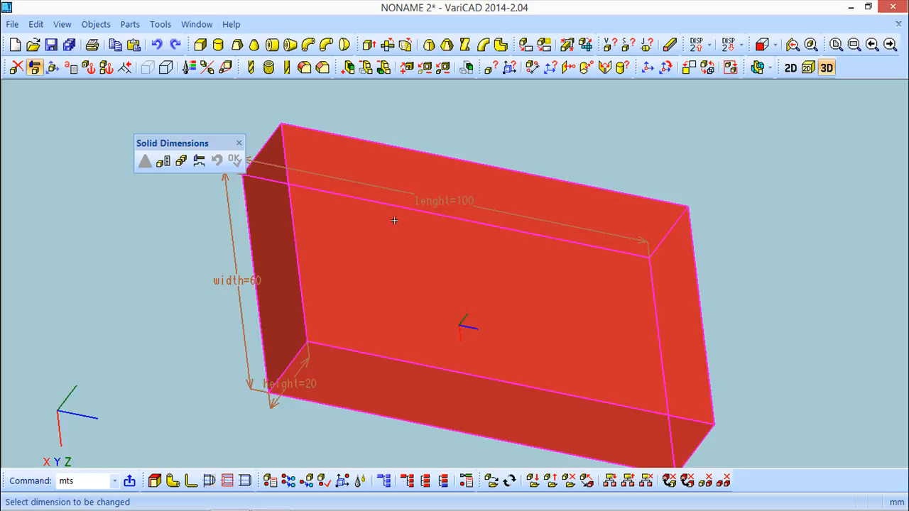
left_click(254, 281)
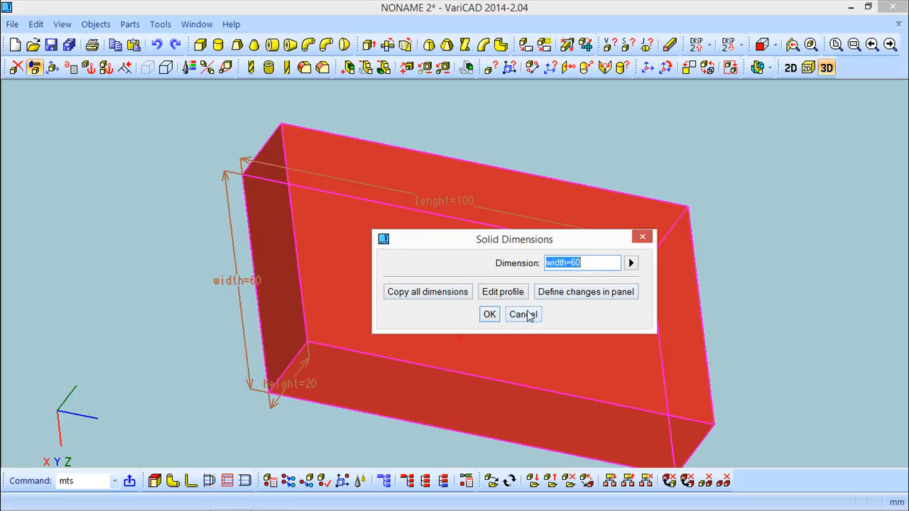
left_click(576, 291)
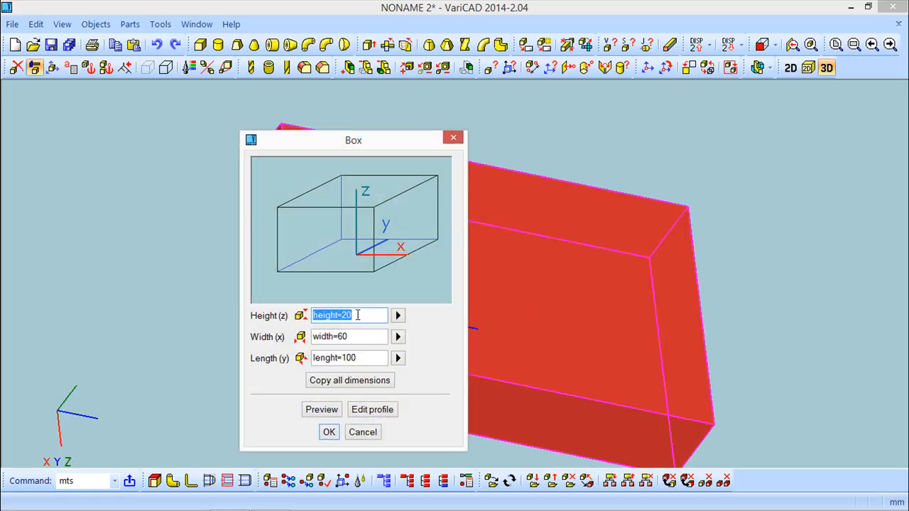
left_click(365, 433)
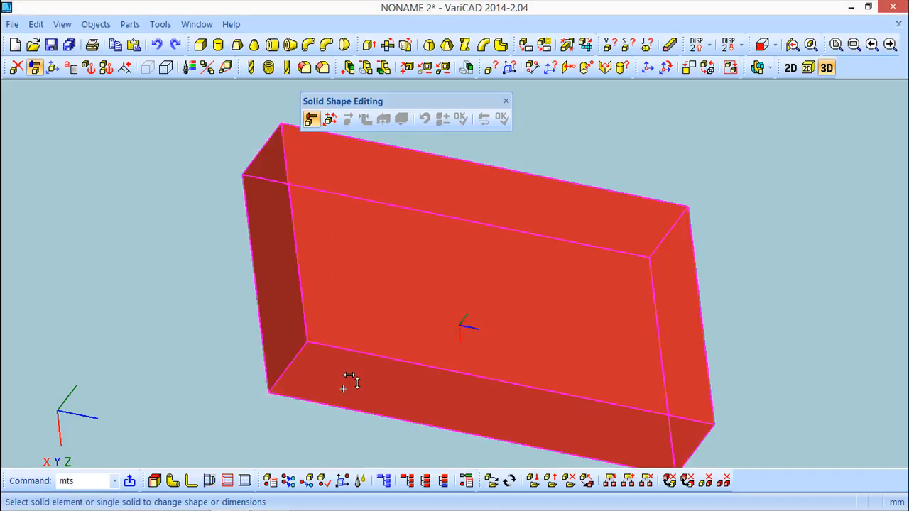
left_click(506, 101)
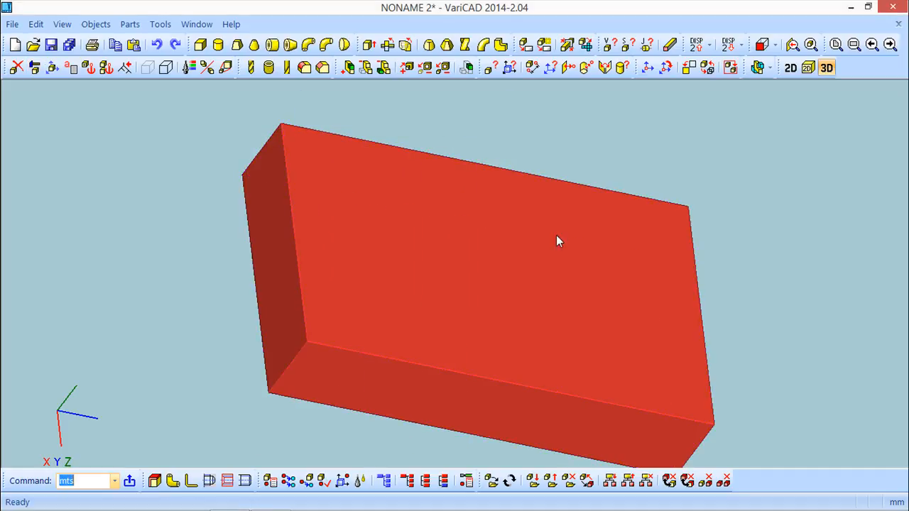
Set the parameter "lenght" to 120 and apply the change to the 3D objects
mouse_move(571, 295)
middle_mouse_down()
mouse_move(513, 259)
mouse_move(587, 298)
mouse_move(550, 286)
mouse_move(612, 296)
mouse_move(496, 323)
mouse_move(513, 326)
middle_mouse_up()
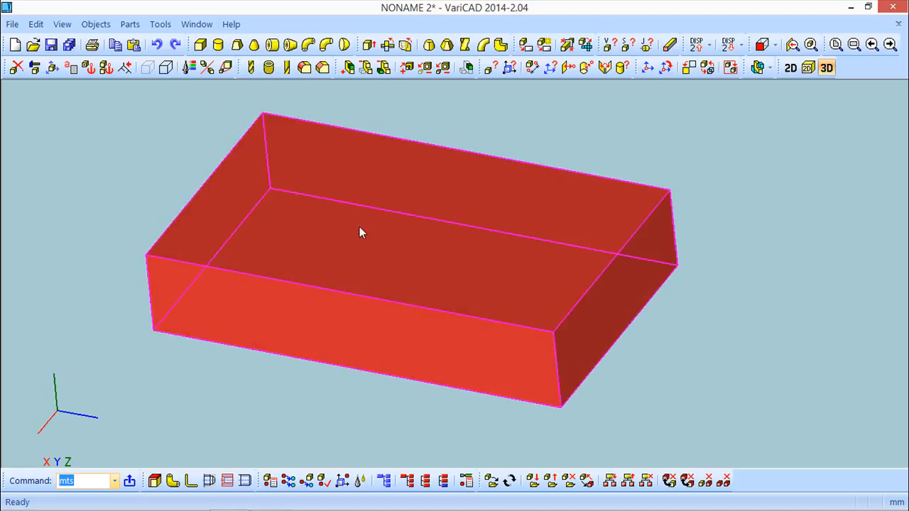
left_click(72, 68)
left_click_drag(203, 16, 551, 135)
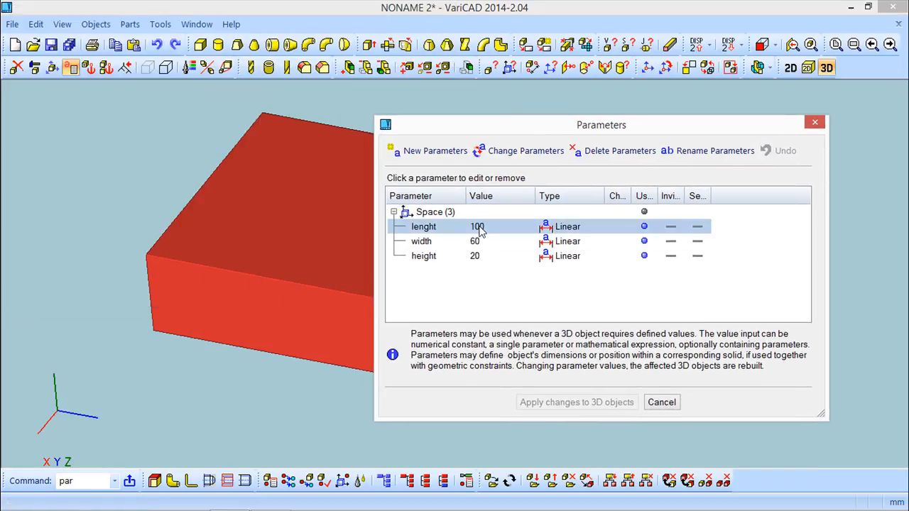
right_click(479, 228)
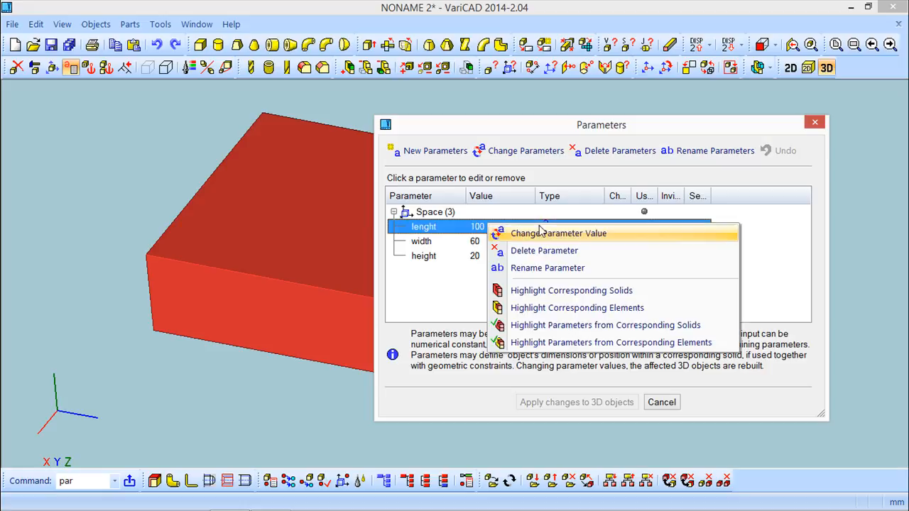
left_click(550, 239)
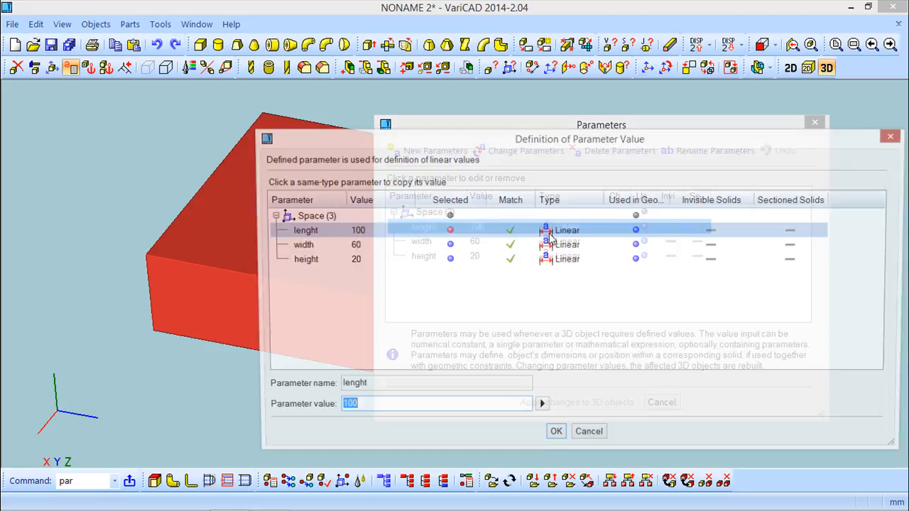
left_click_drag(338, 403, 306, 402)
type("1")
key("Return")
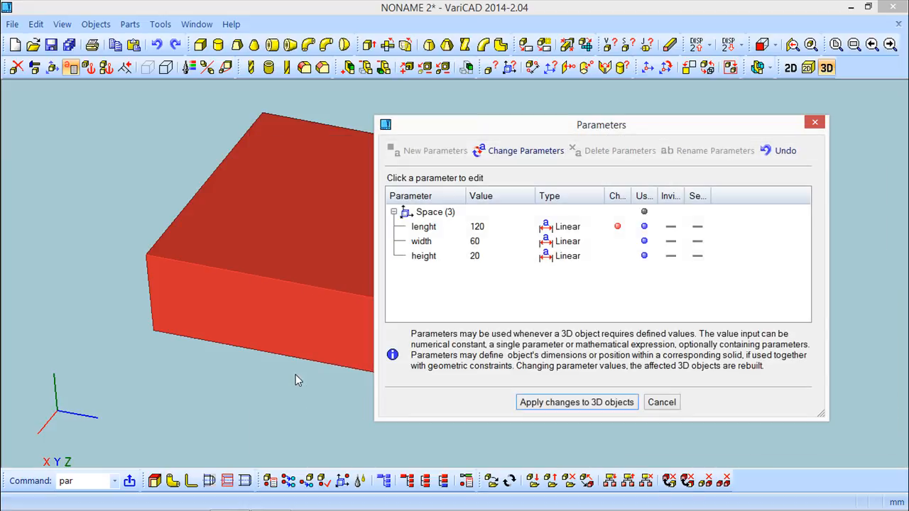
left_click(600, 404)
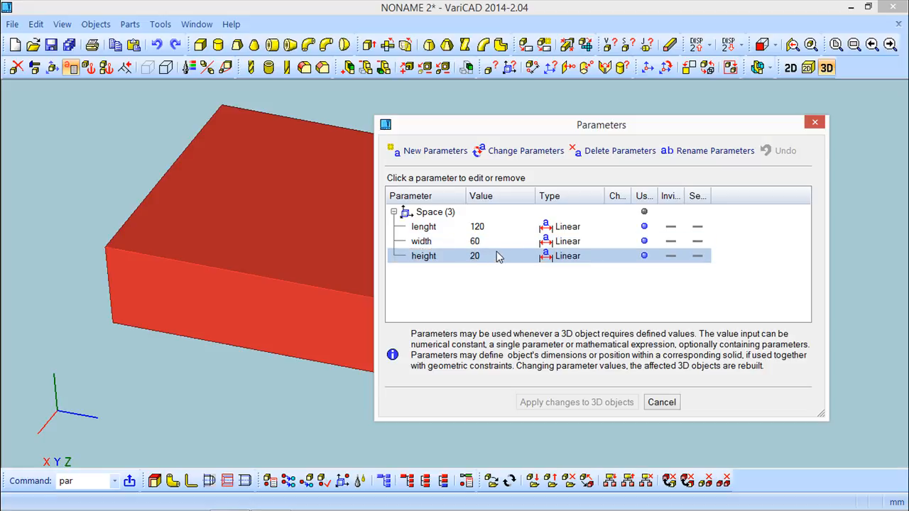
left_click_drag(564, 127, 834, 213)
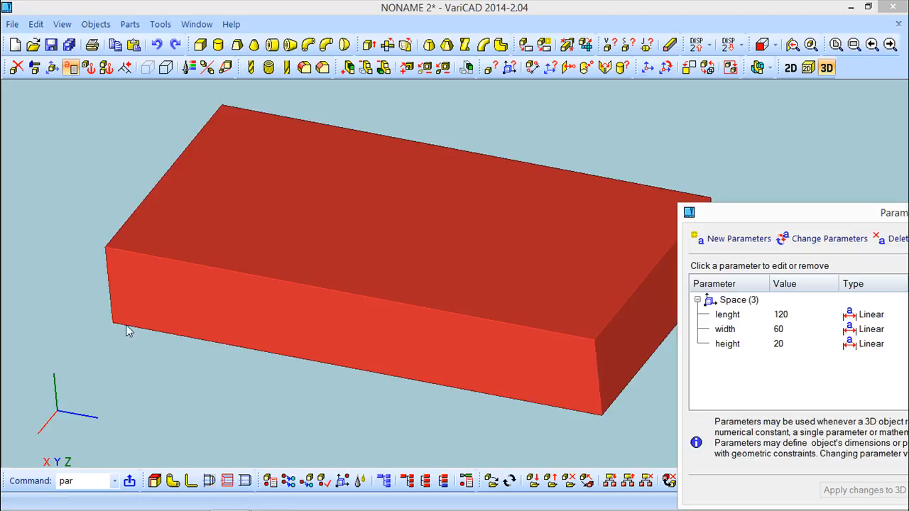
left_click_drag(767, 205, 622, 178)
left_click_drag(816, 188, 458, 129)
left_click(417, 227)
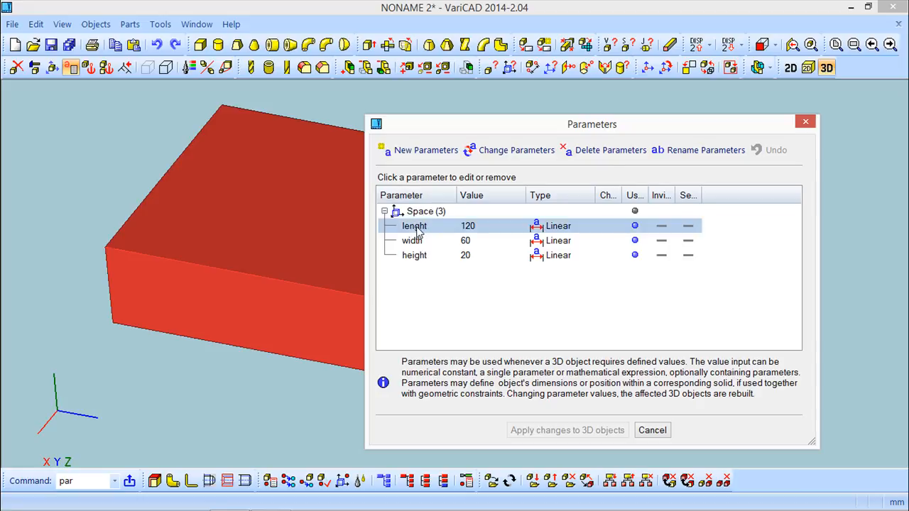
right_click(418, 228)
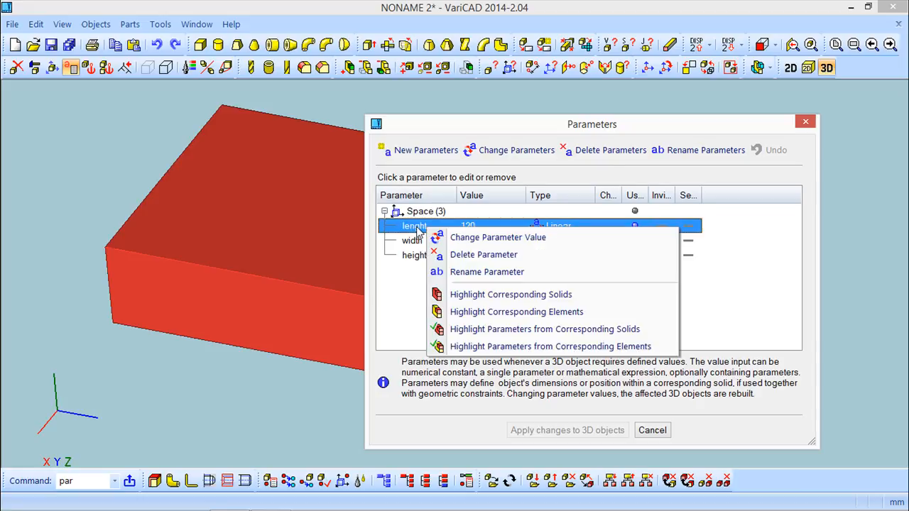
left_click(513, 235)
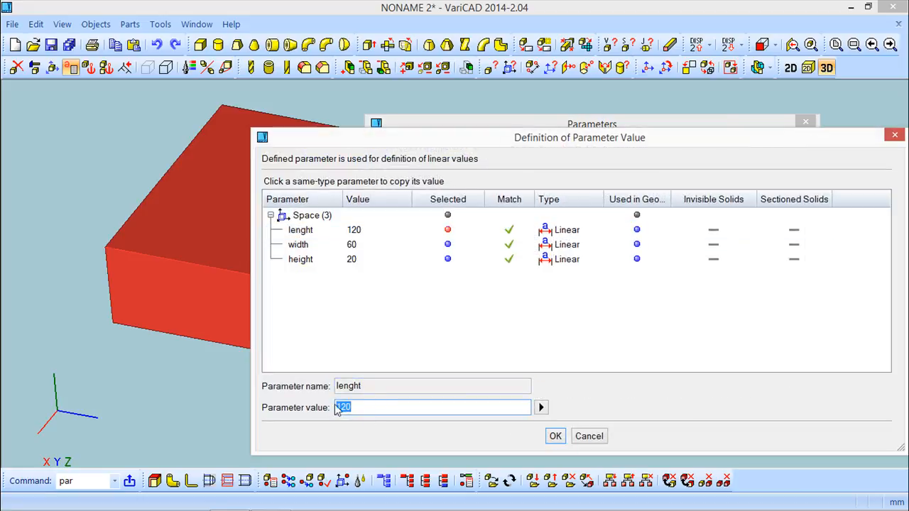
left_click(589, 436)
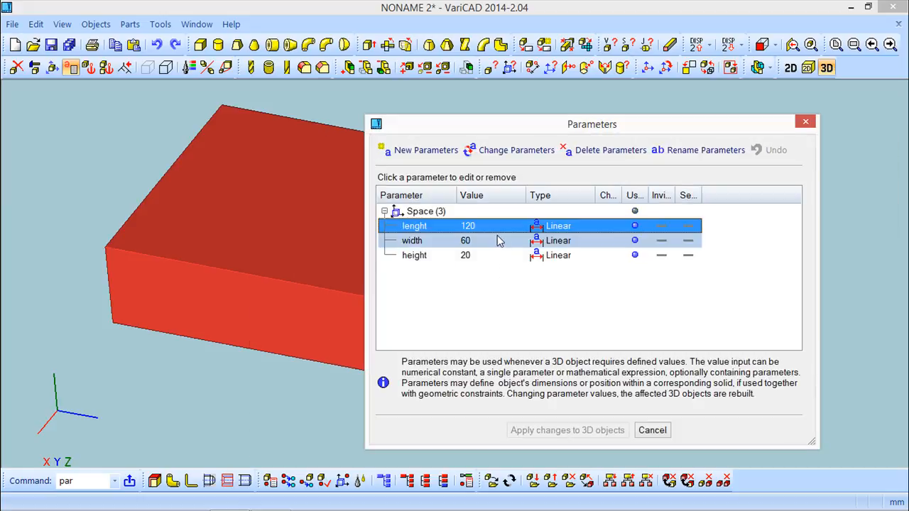
Create a new linear parameter named "l1" with the value 150 and insert it permanently
left_click(402, 152)
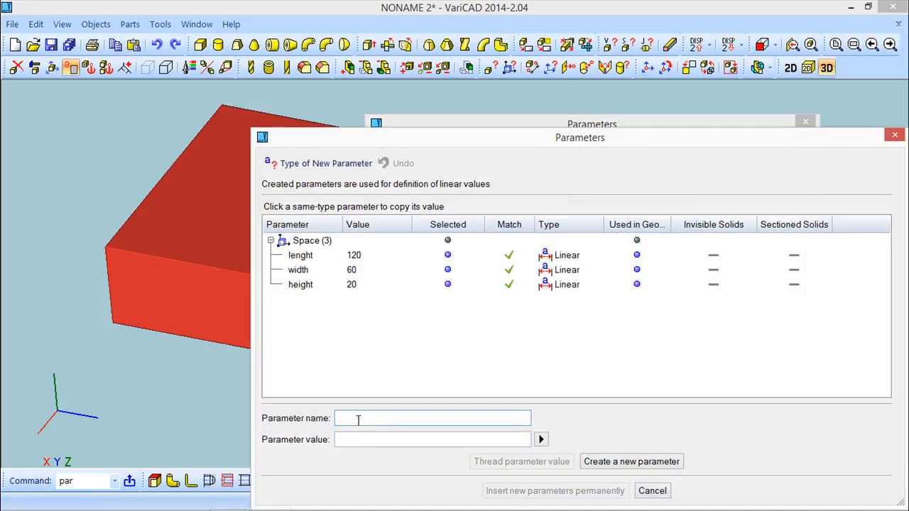
type("lenght")
key("BackSpace")
key("BackSpace")
key("BackSpace")
key("BackSpace")
key("BackSpace")
key("BackSpace")
type("l1")
left_click(377, 439)
type("15")
left_click(618, 462)
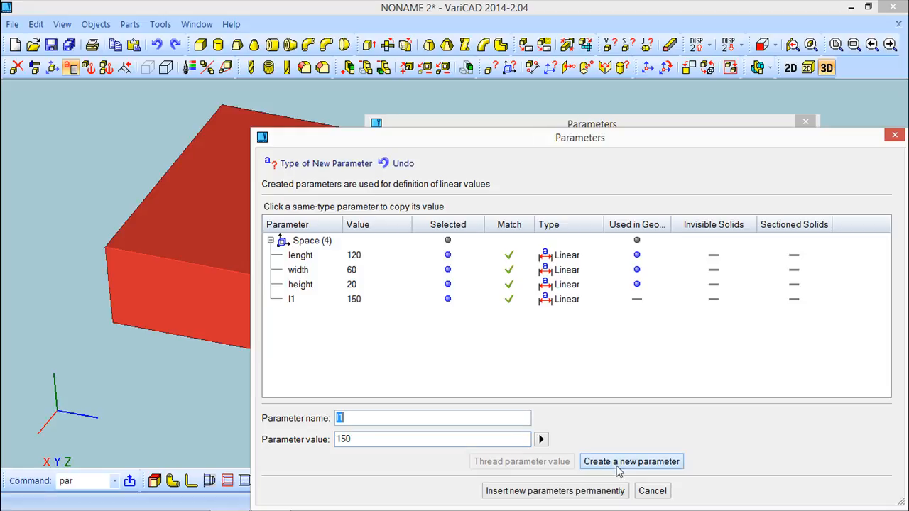
left_click(572, 491)
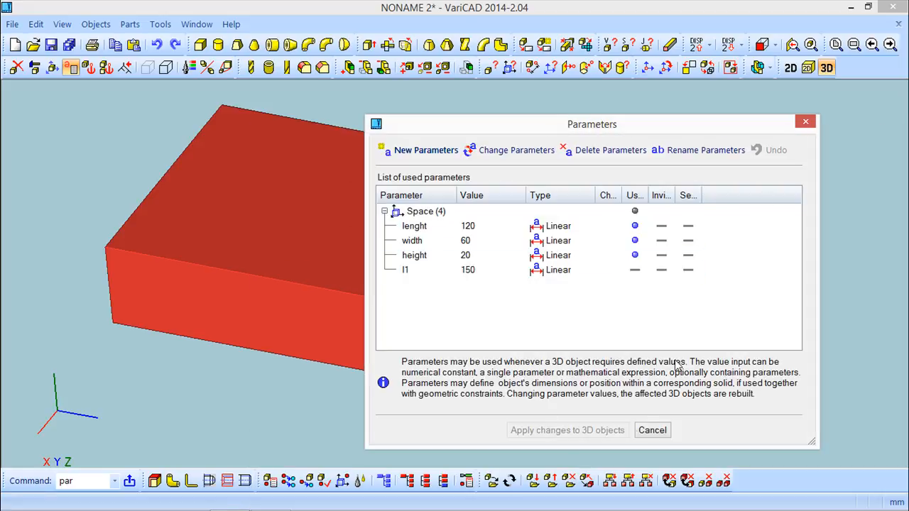
Close the parameter list, link the box's length dimension to the defined parameter "l1", and rebuild the solid
left_click(805, 123)
left_click(34, 67)
left_click(280, 244)
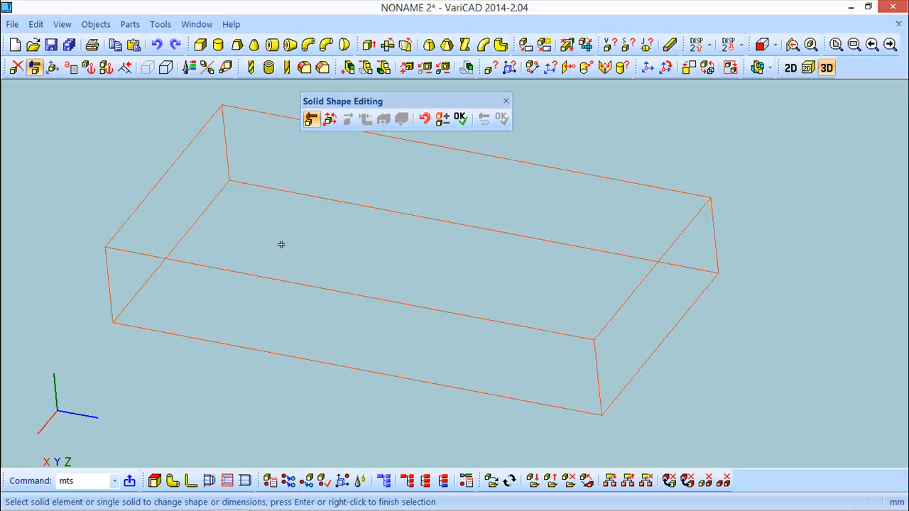
left_click(460, 119)
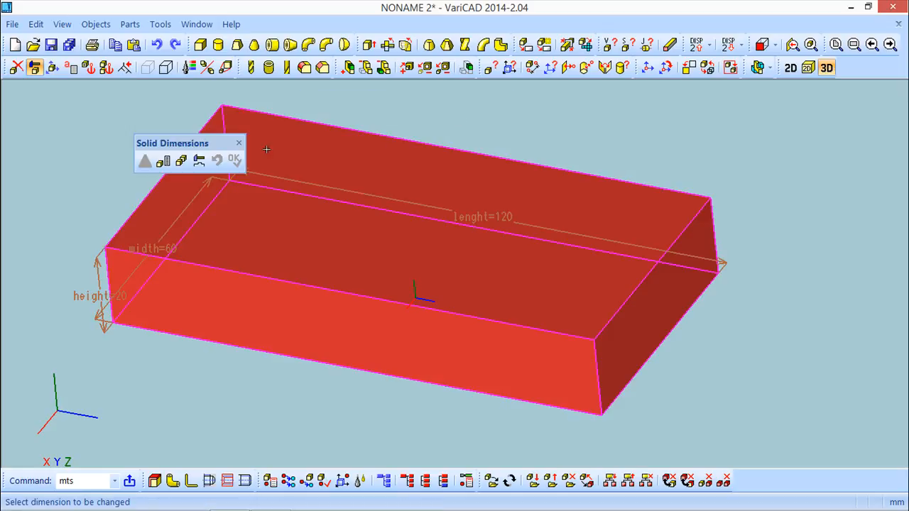
left_click(483, 218)
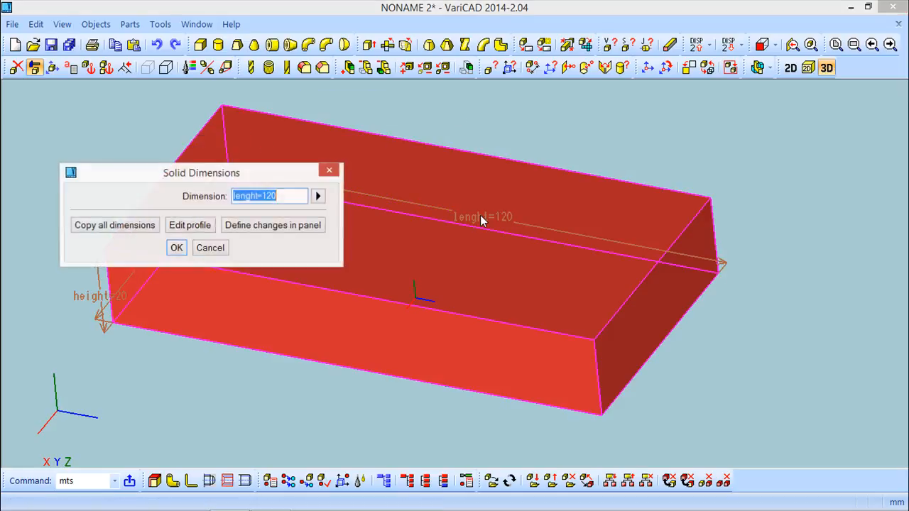
left_click(317, 198)
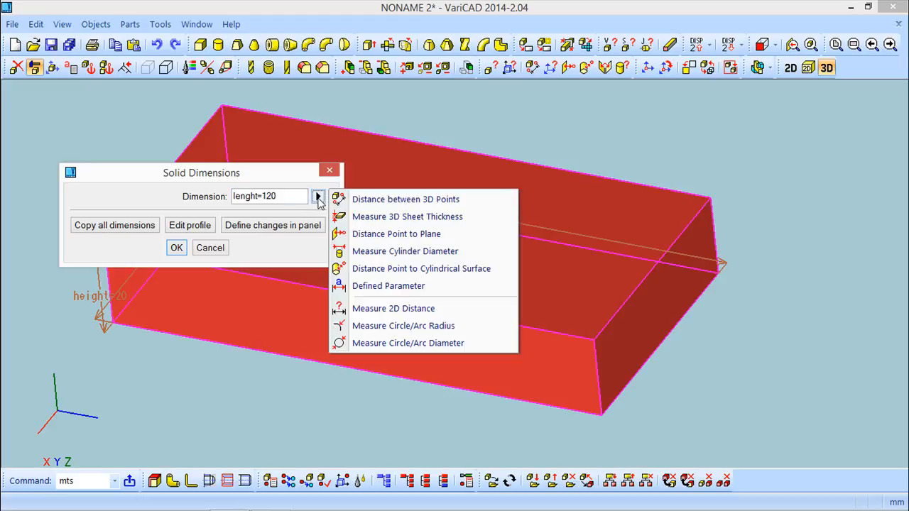
left_click(380, 286)
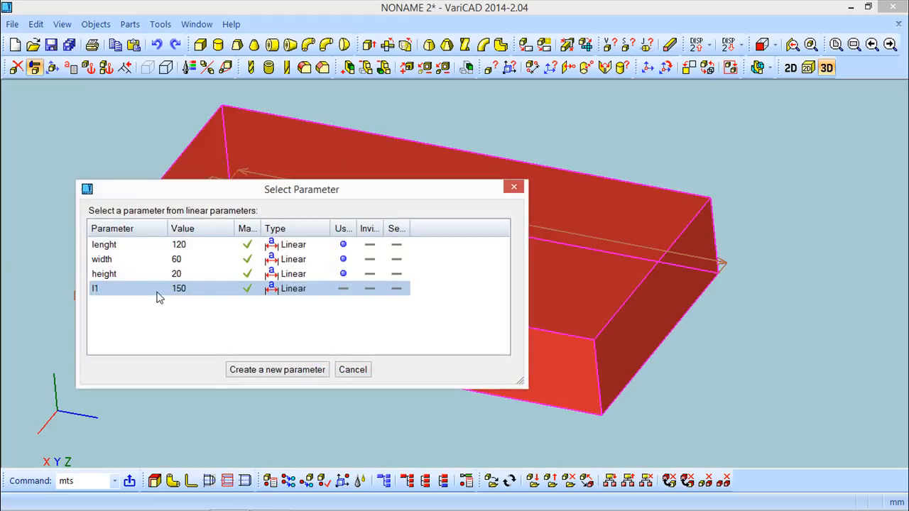
double_click(105, 295)
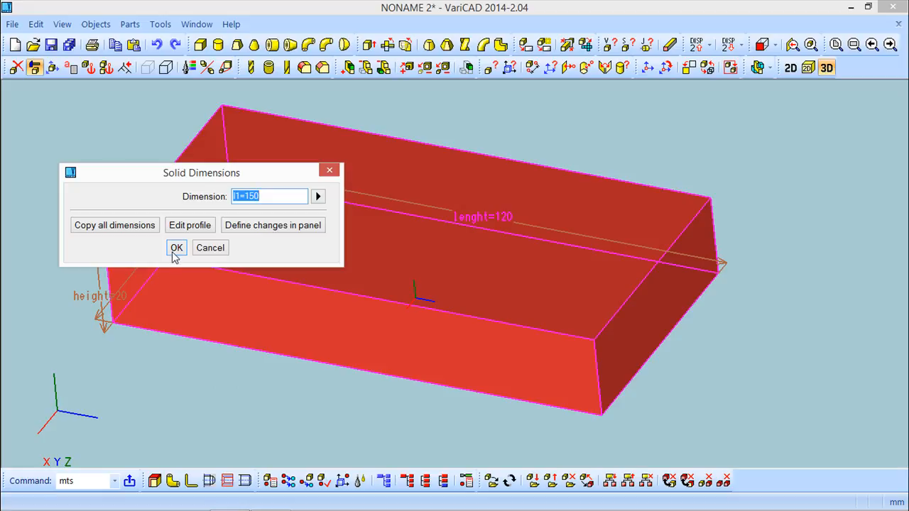
left_click(172, 250)
left_click(234, 161)
left_click(502, 118)
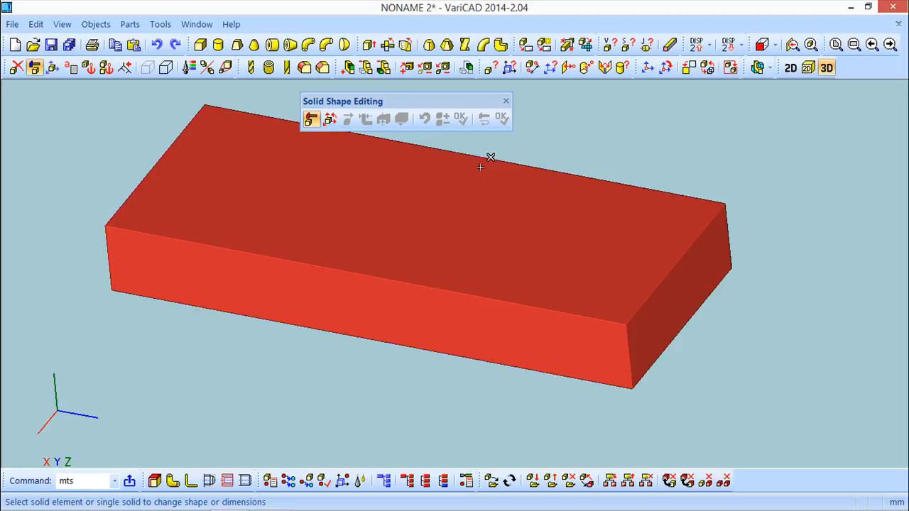
left_click(506, 101)
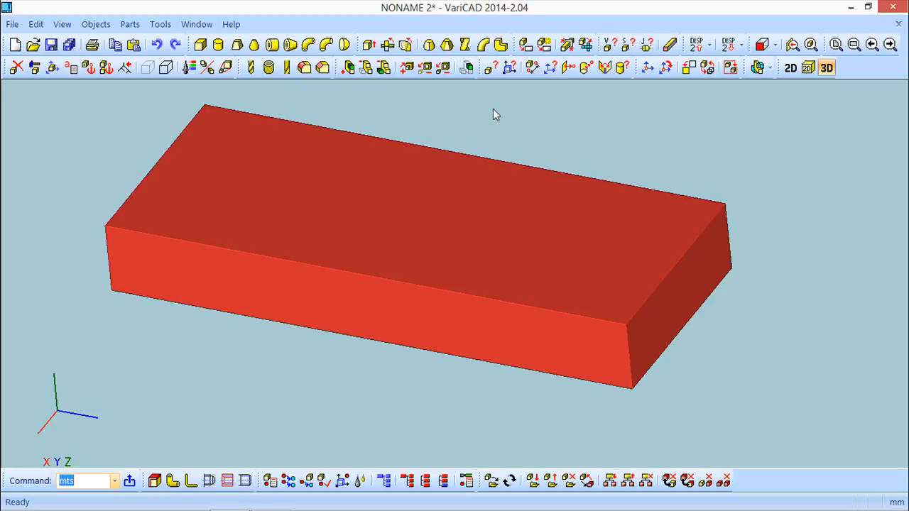
Examine the defined parameters and the types available for a new parameter, and leave the parameter list without changes
left_click(71, 68)
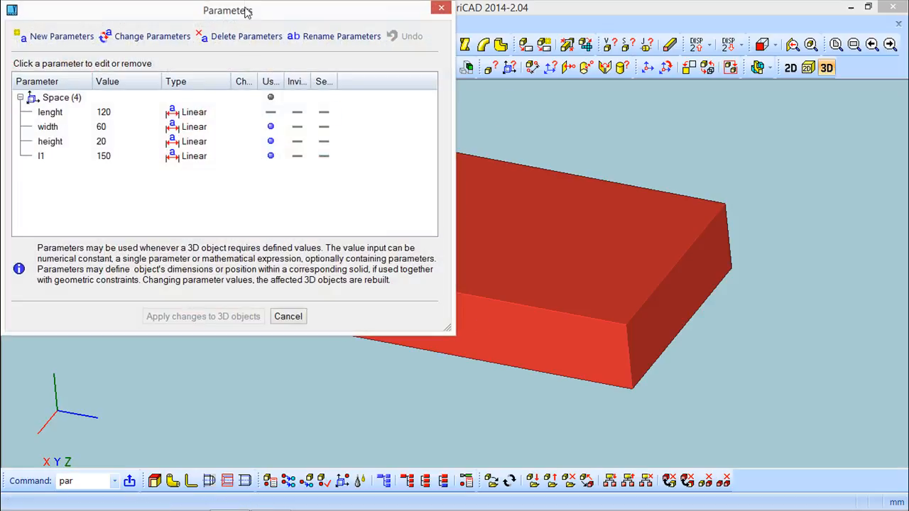
left_click_drag(245, 14, 527, 99)
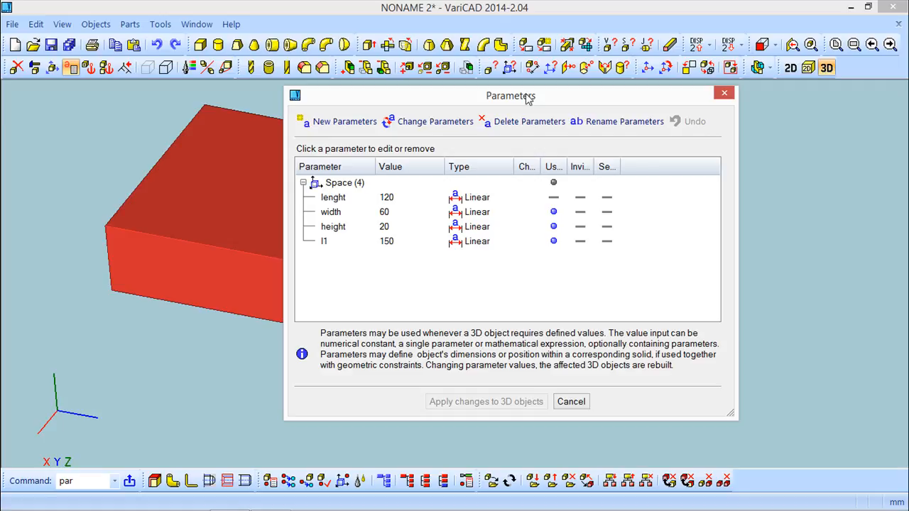
left_click(340, 122)
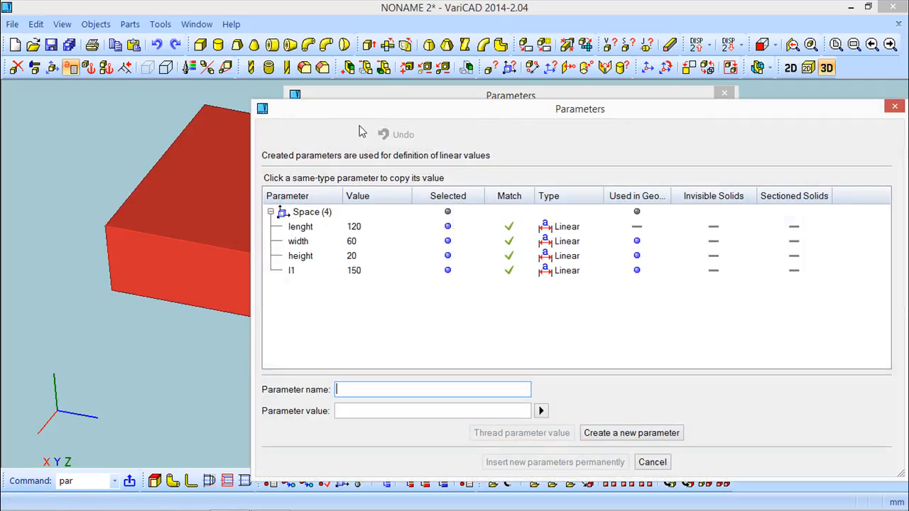
left_click(309, 138)
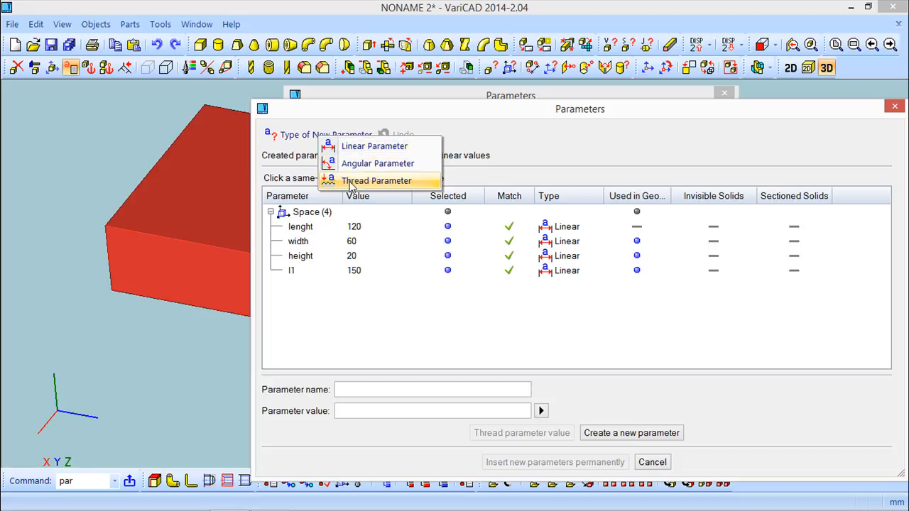
left_click_drag(744, 115, 687, 92)
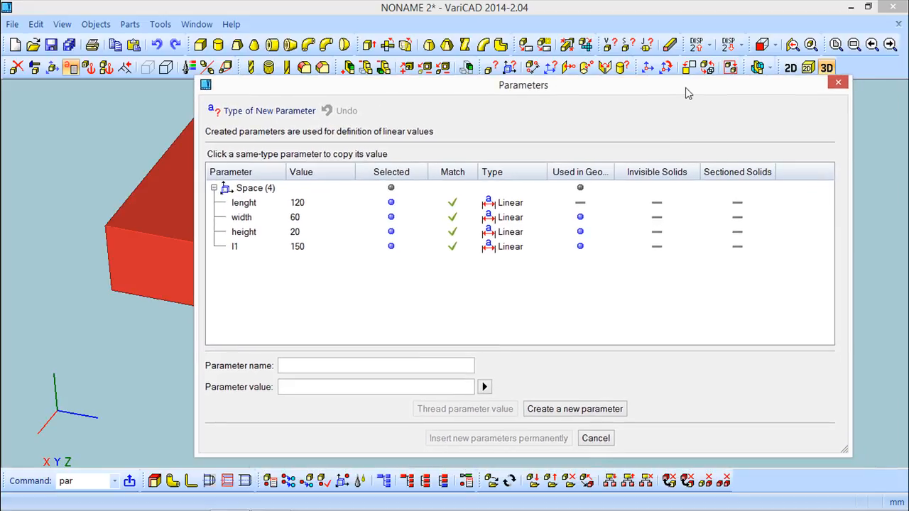
left_click(596, 437)
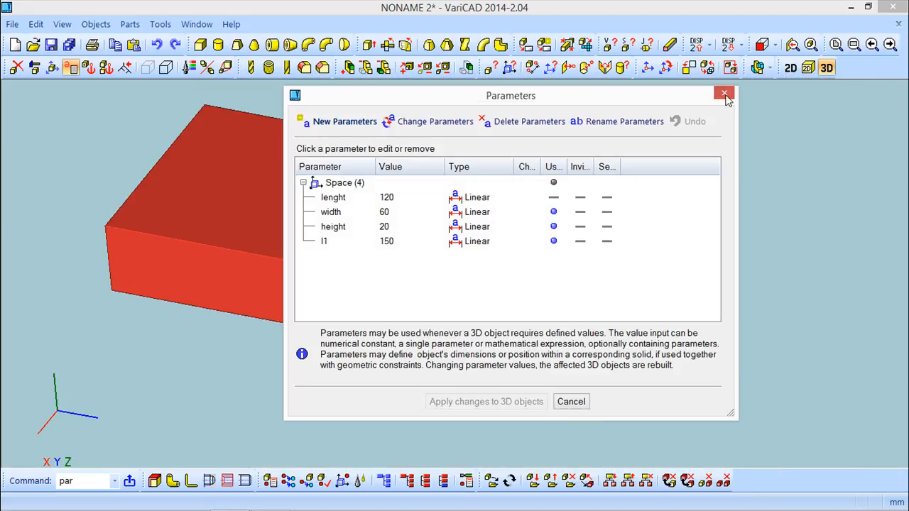
left_click(724, 95)
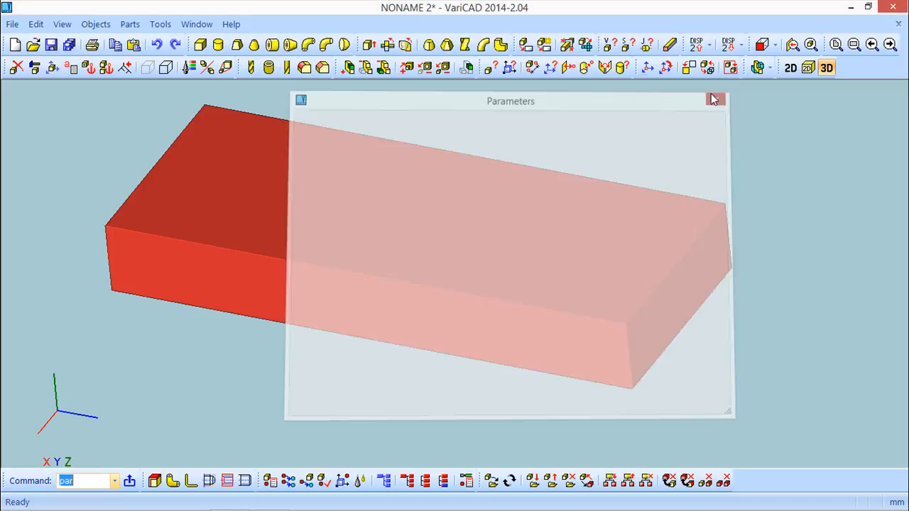
Start a new millimetre file in 3D and permanently insert a linear parameter named "a" with the value 100
left_click(15, 45)
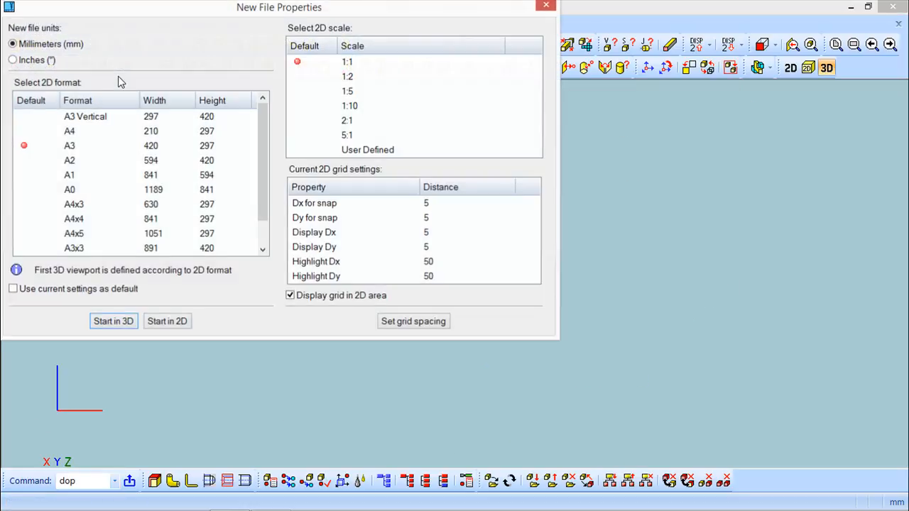
left_click(117, 322)
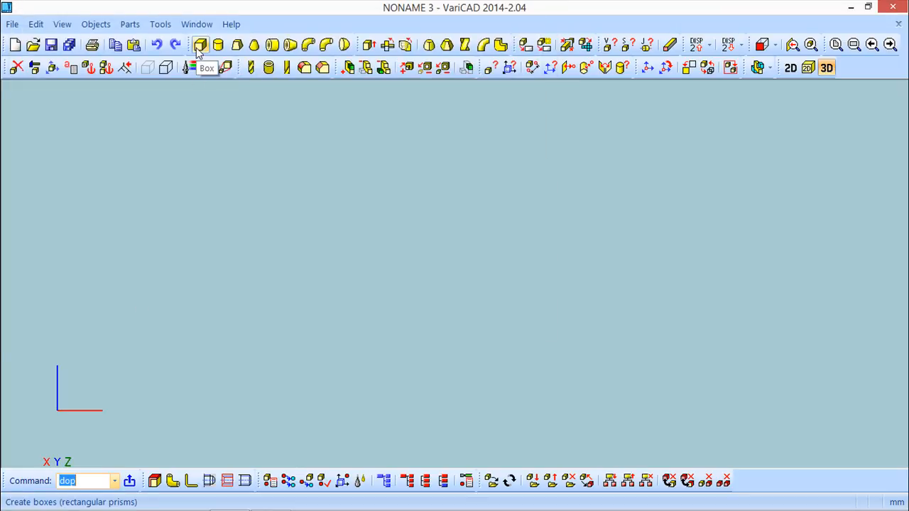
left_click(73, 69)
left_click_drag(254, 19, 487, 92)
left_click(280, 115)
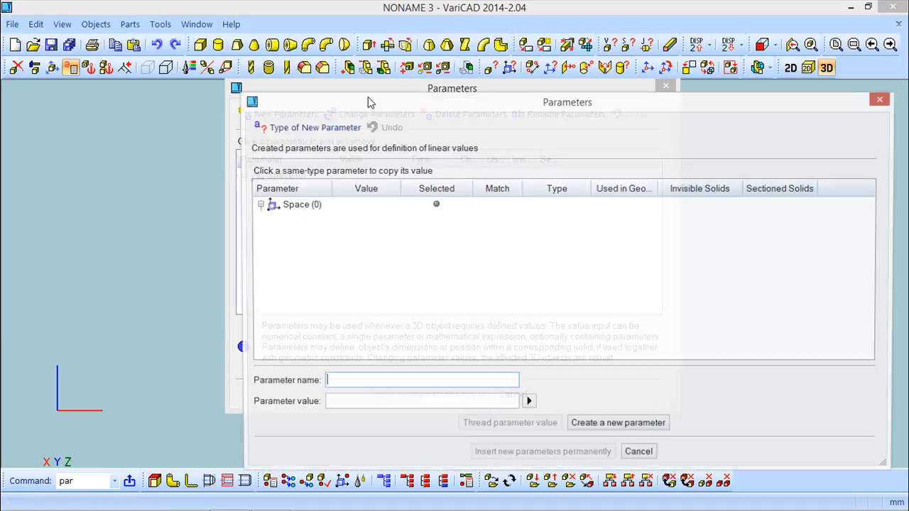
left_click_drag(421, 104, 377, 65)
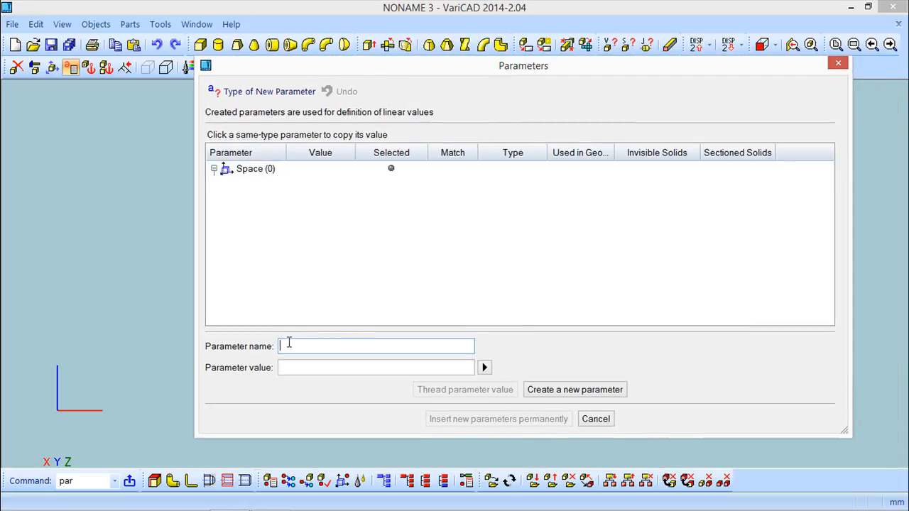
type("a")
left_click(299, 367)
type("100")
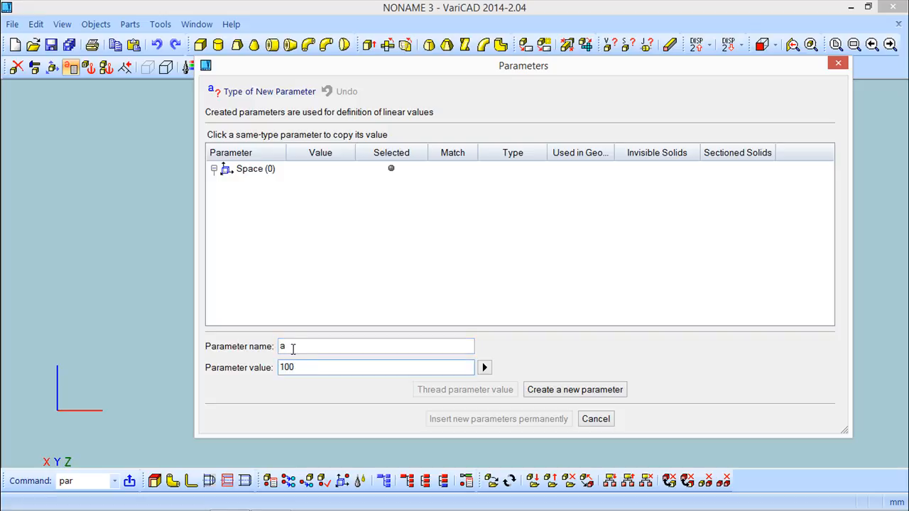
left_click(599, 394)
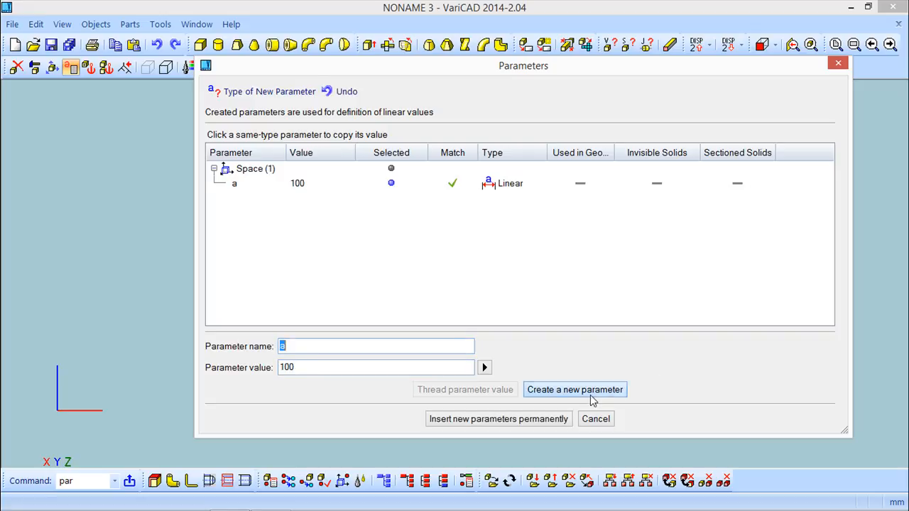
left_click(523, 423)
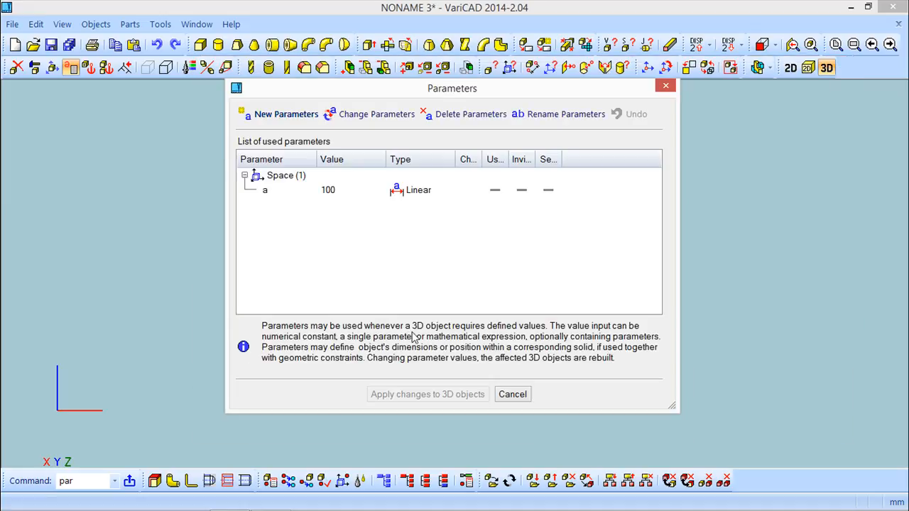
Create a linear parameter named "tk1" with the value 1 and insert it permanently
left_click(281, 117)
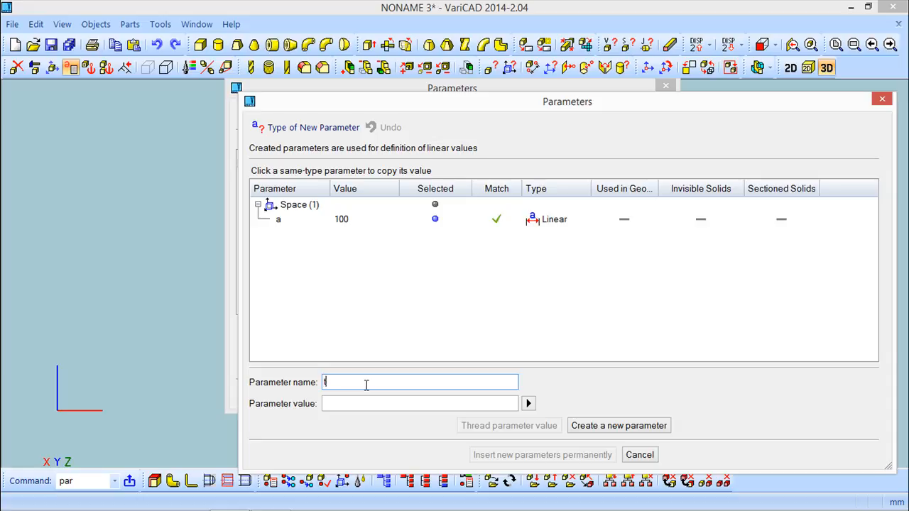
type("tk1")
left_click(338, 403)
type("1")
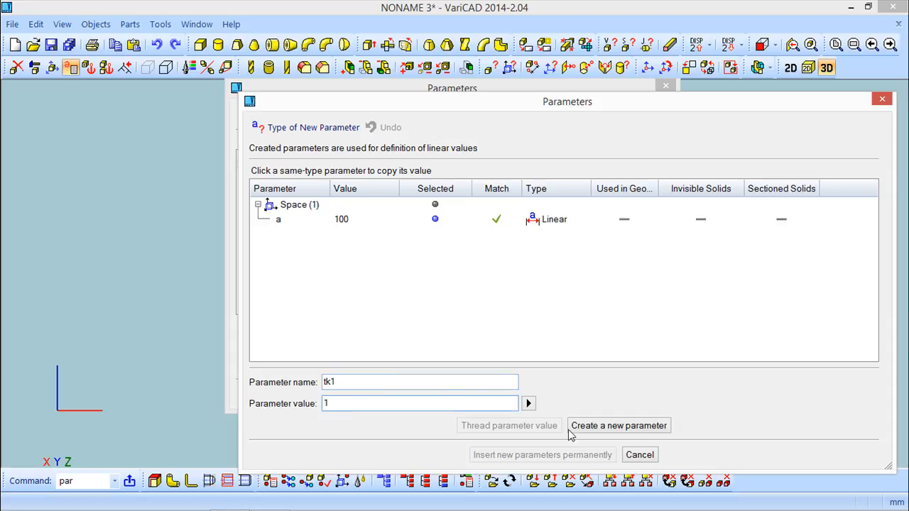
left_click(628, 427)
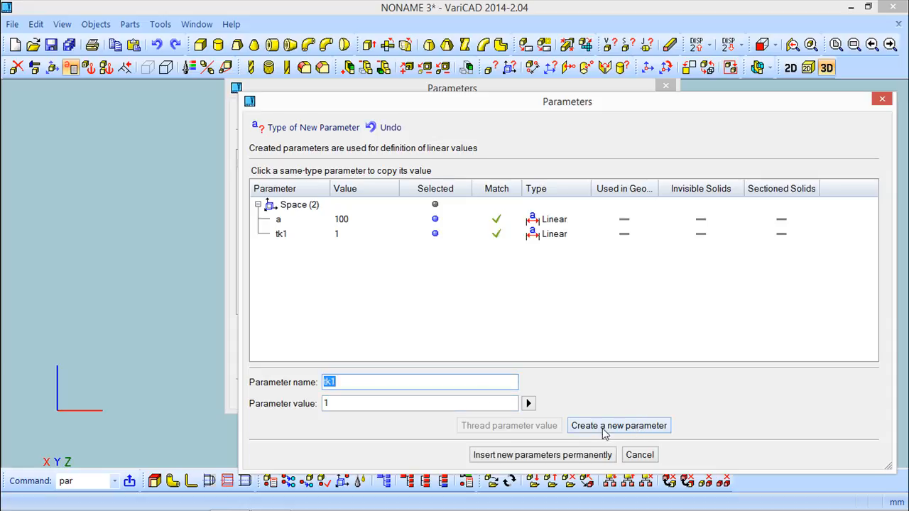
left_click(572, 456)
Create a linear parameter named "tk2" with the value 2, insert it permanently, and close the parameter list
left_click(286, 115)
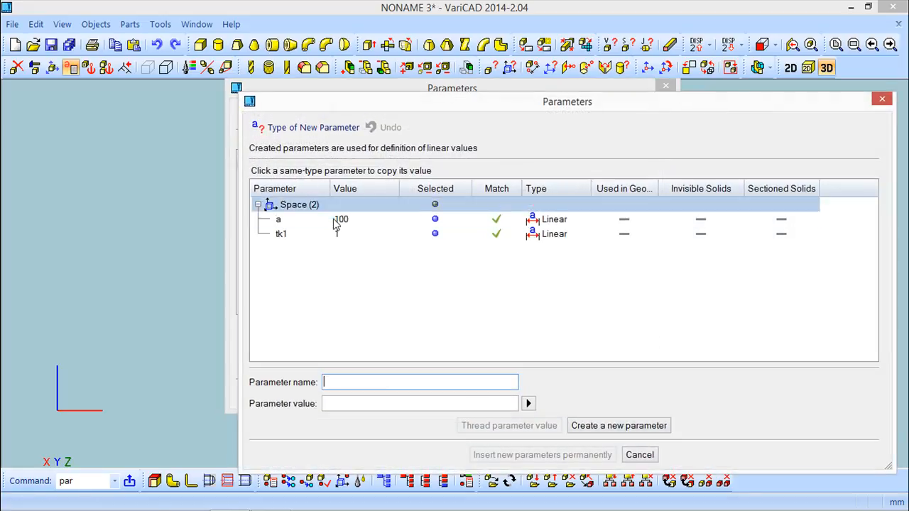
left_click(344, 382)
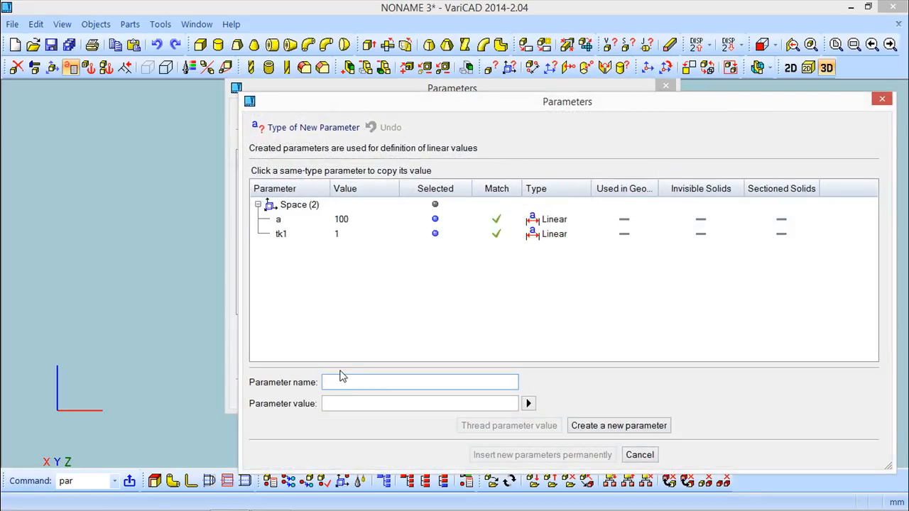
type("tk2")
left_click(365, 402)
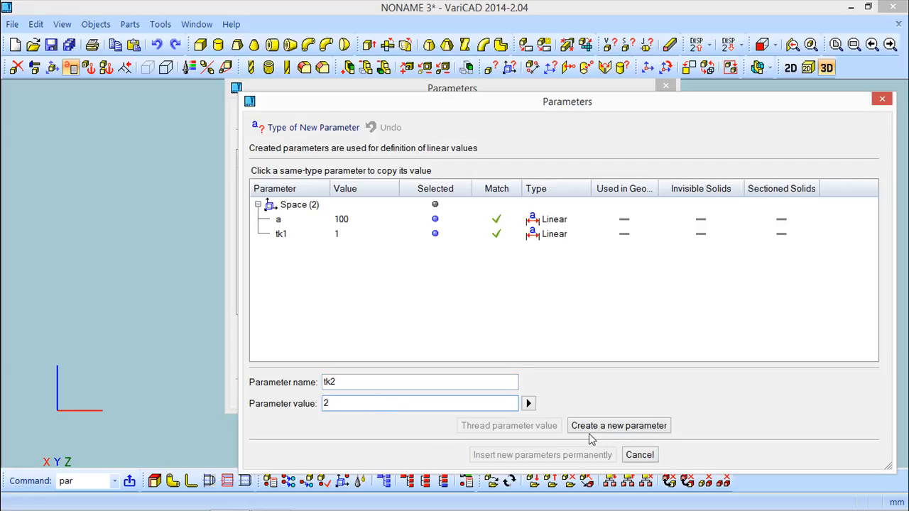
left_click(614, 427)
left_click(576, 454)
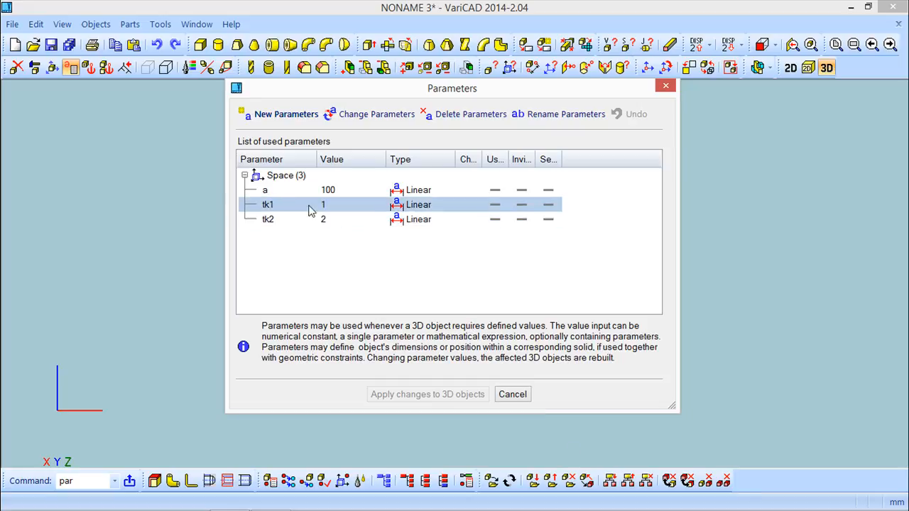
left_click(278, 222)
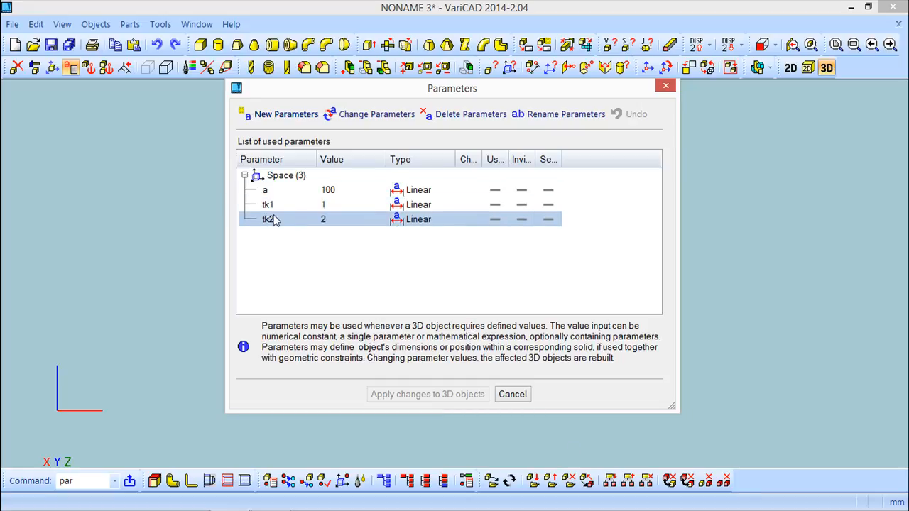
left_click(666, 86)
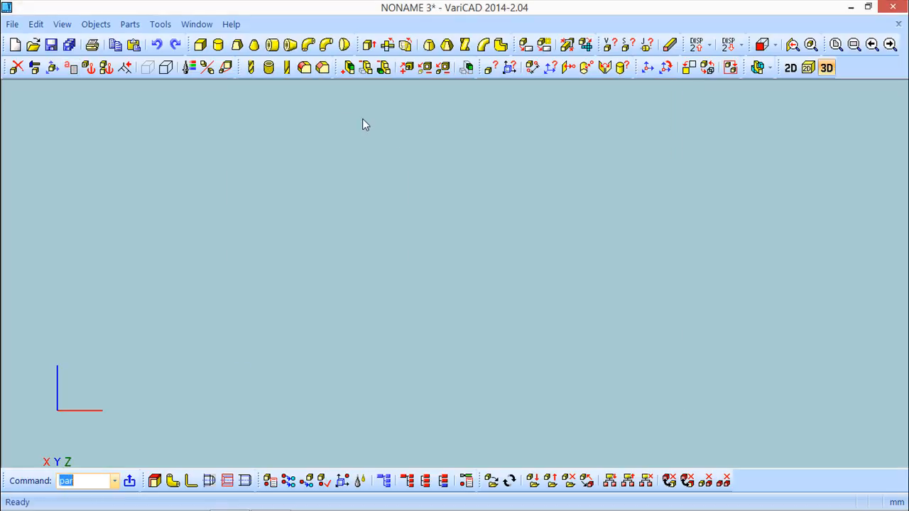
Start a new box solid and link its length to the defined parameter "a"
left_click(200, 45)
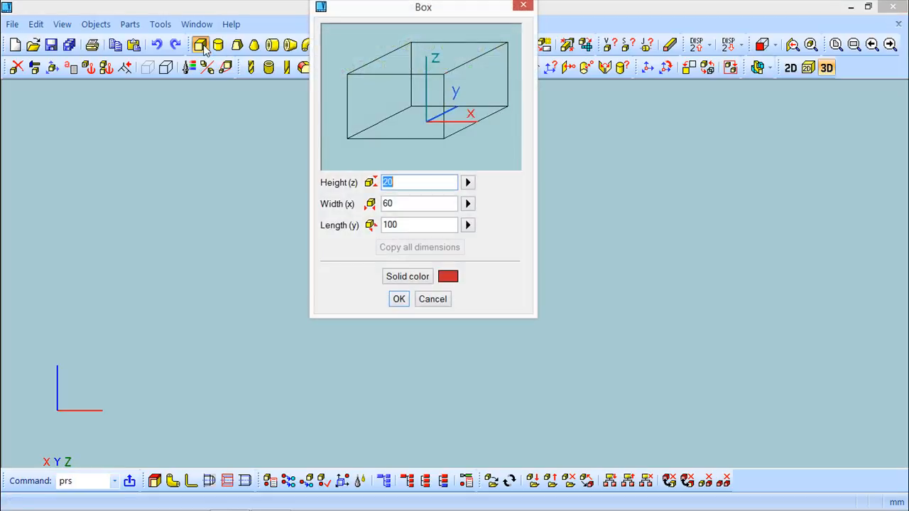
left_click_drag(417, 8, 483, 115)
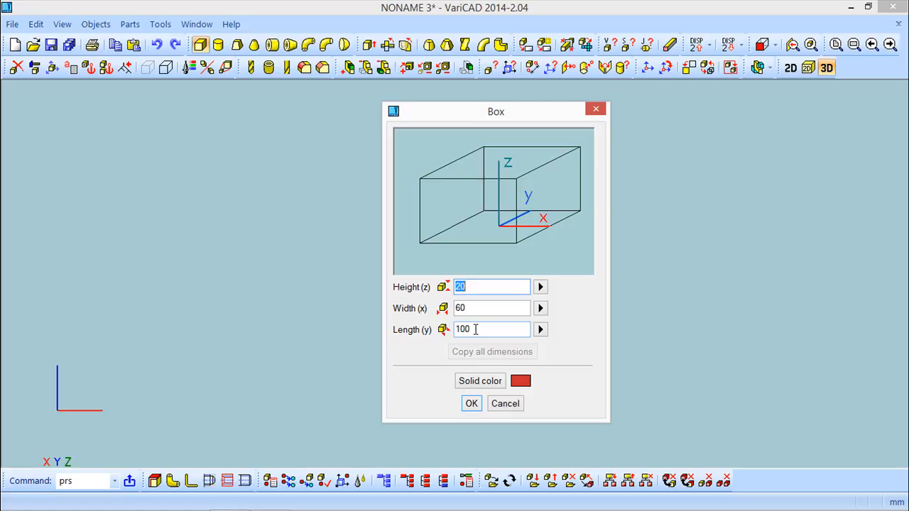
left_click(540, 329)
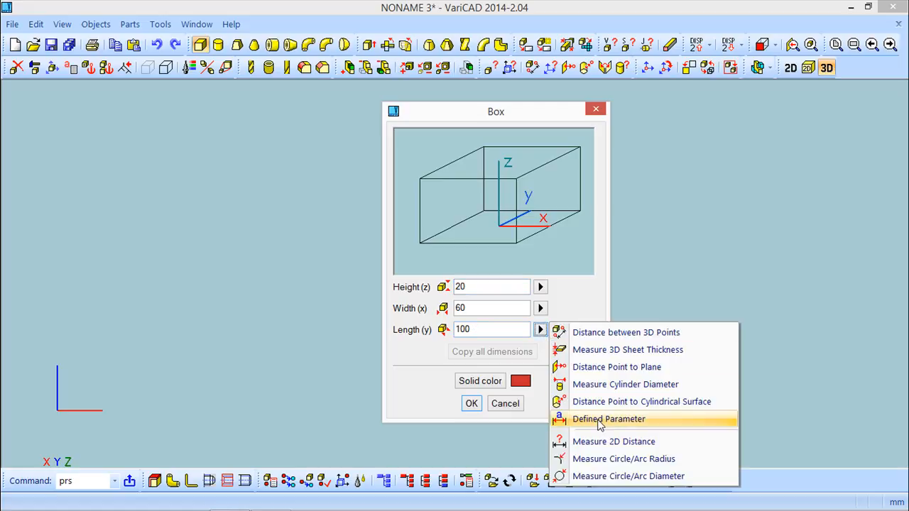
left_click(600, 419)
double_click(431, 182)
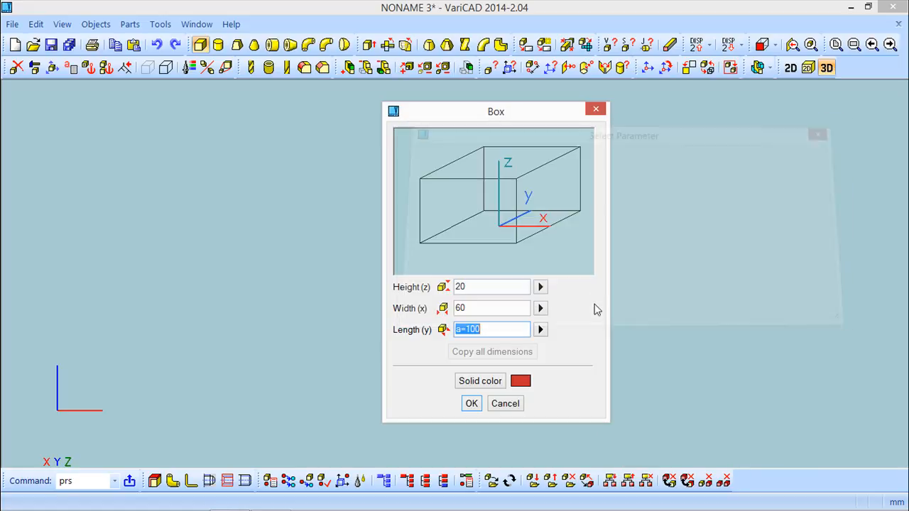
Define the box's width with the expression a/2 and its height with the expression a/5
left_click(481, 308)
left_click(541, 308)
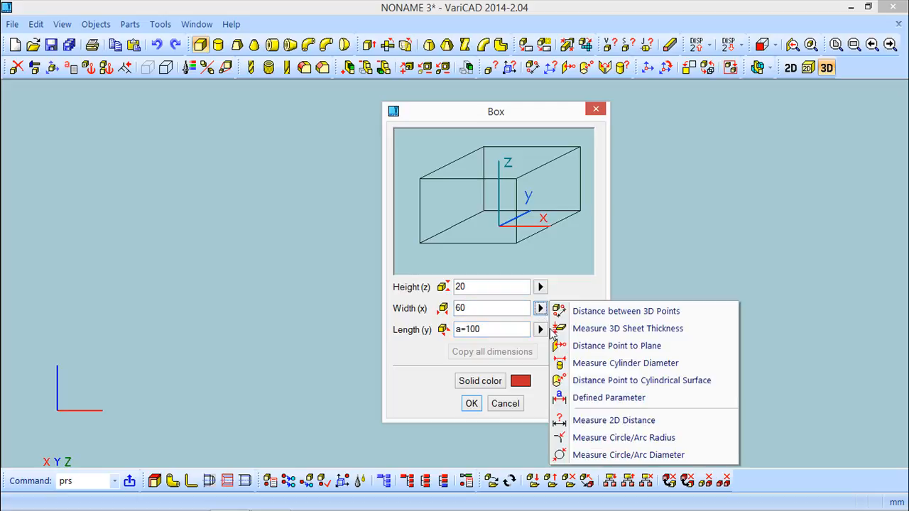
left_click(608, 397)
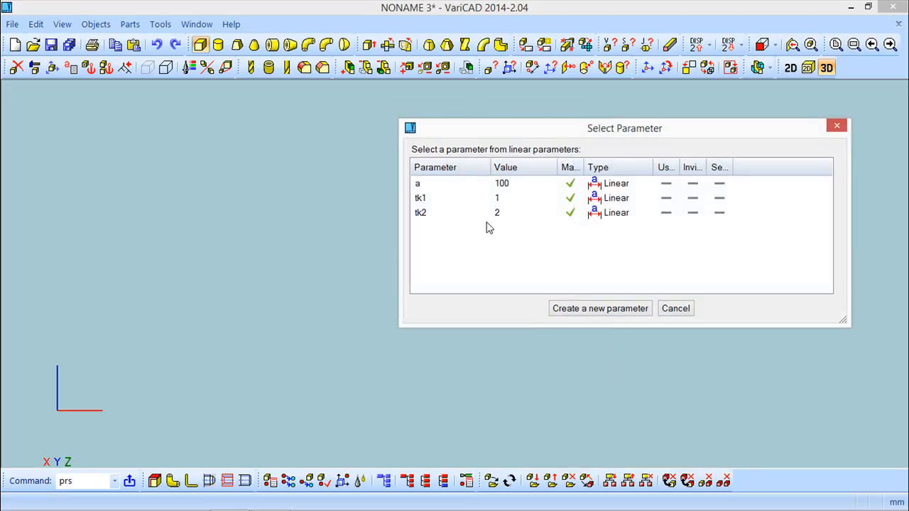
double_click(433, 186)
left_click(487, 310)
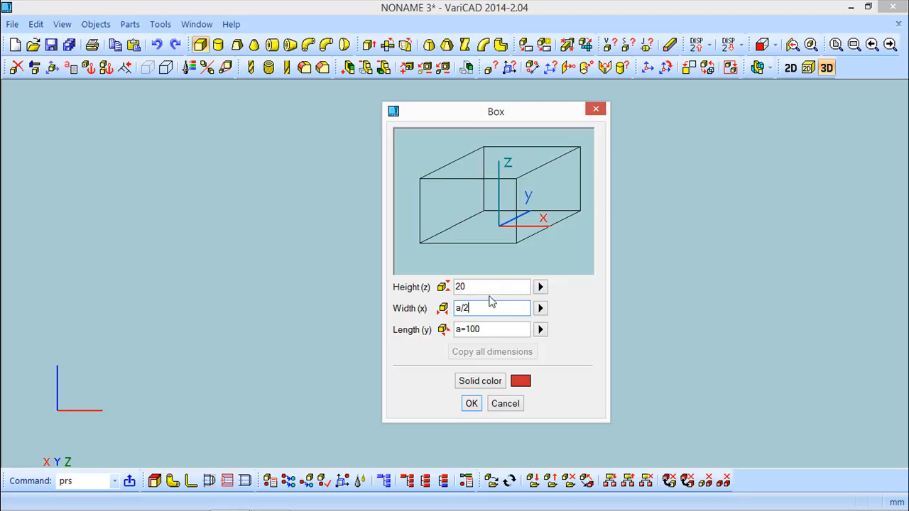
left_click(472, 285)
left_click_drag(462, 286, 437, 294)
type("a")
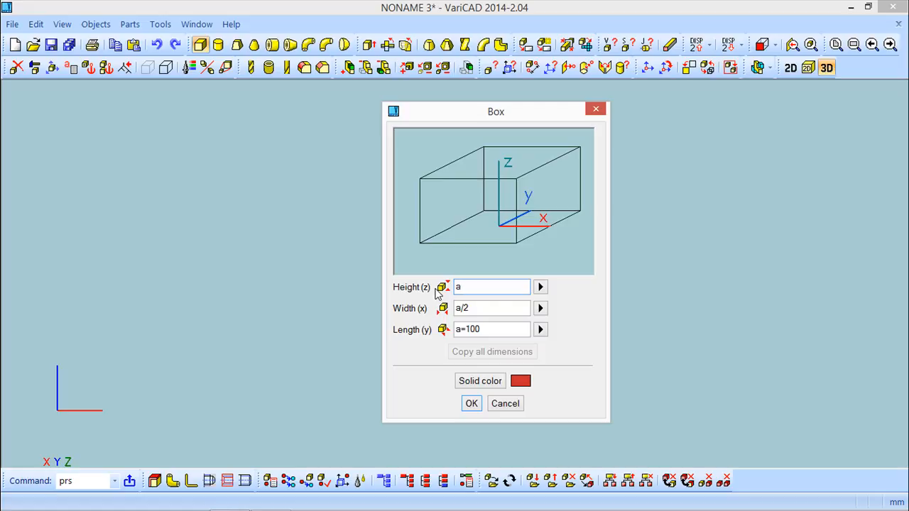
type("/5")
Confirm the box definition and place the solid in the empty 3D space
left_click(471, 403)
left_click(817, 470)
left_click_drag(521, 379, 489, 310)
scroll(477, 286, "up", 5)
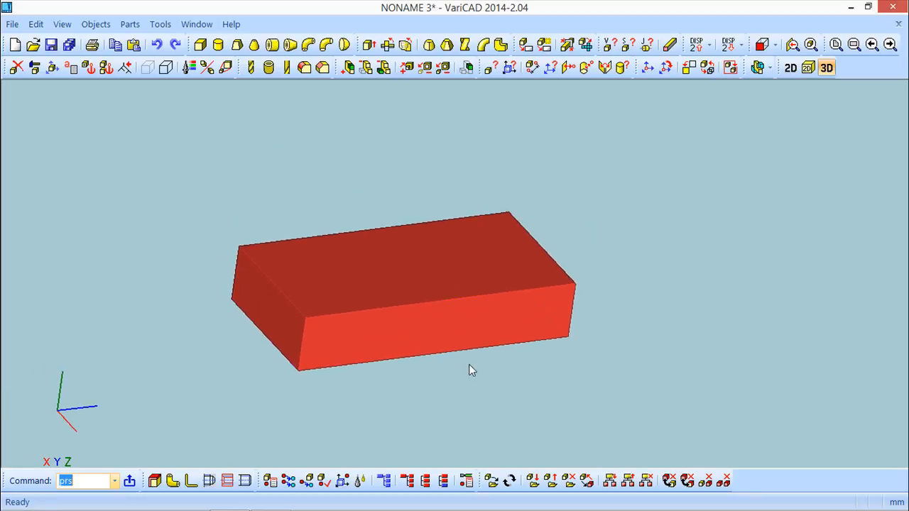
middle_click_drag(480, 329, 512, 318)
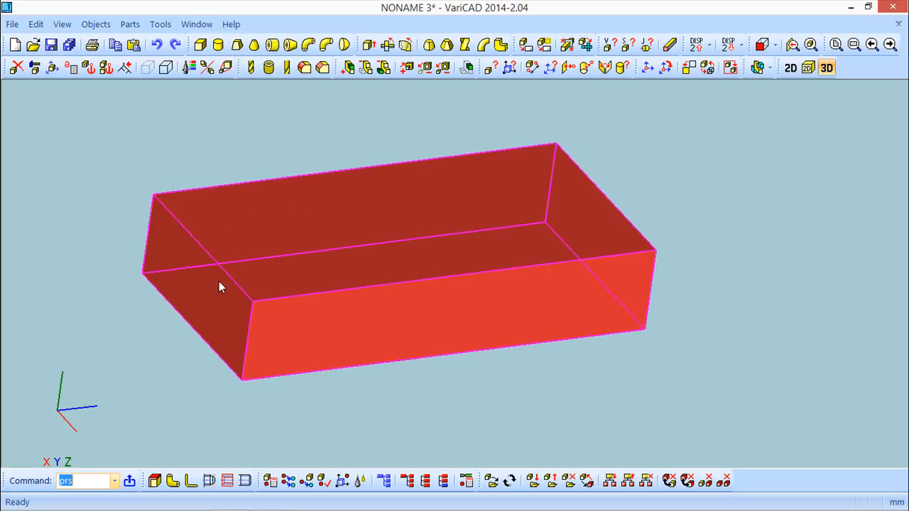
left_click(155, 481)
left_click(402, 233)
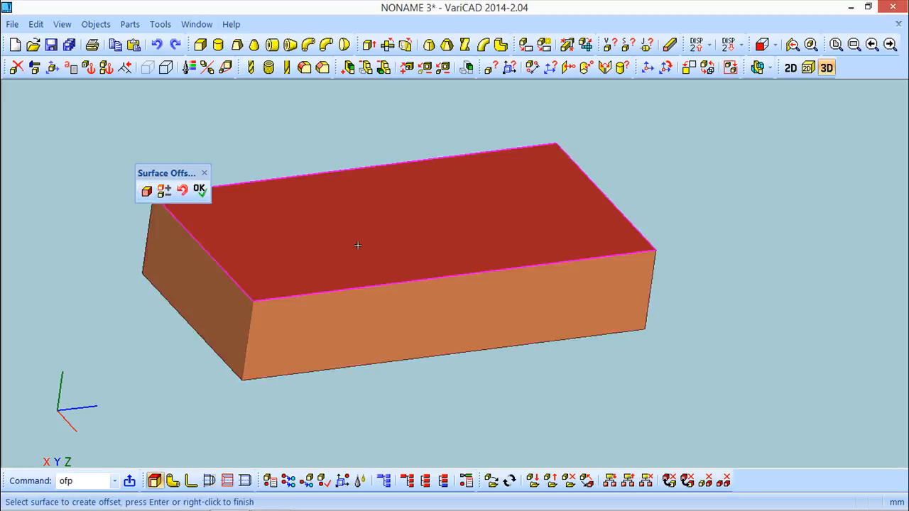
right_click(386, 241)
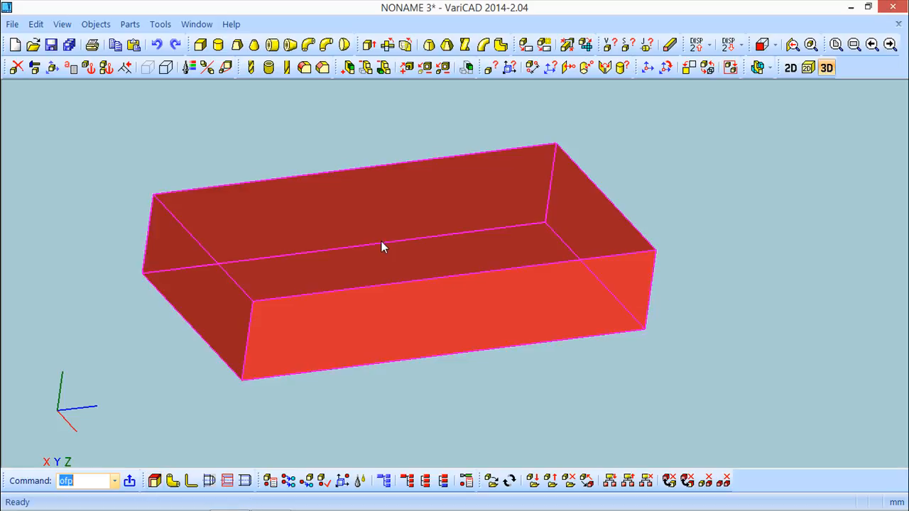
Start a fillet and select the outline of the box's top face together with its four adjoining side edges
left_click(304, 69)
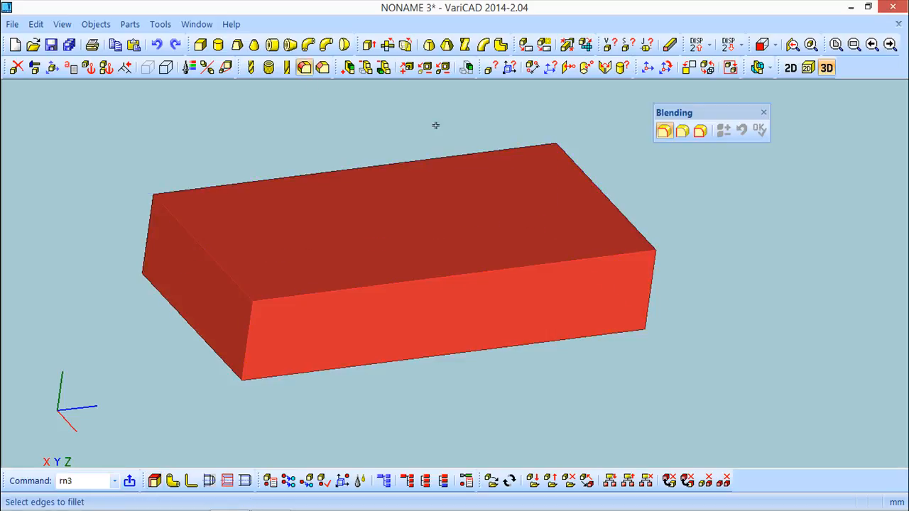
left_click(699, 132)
left_click(348, 248)
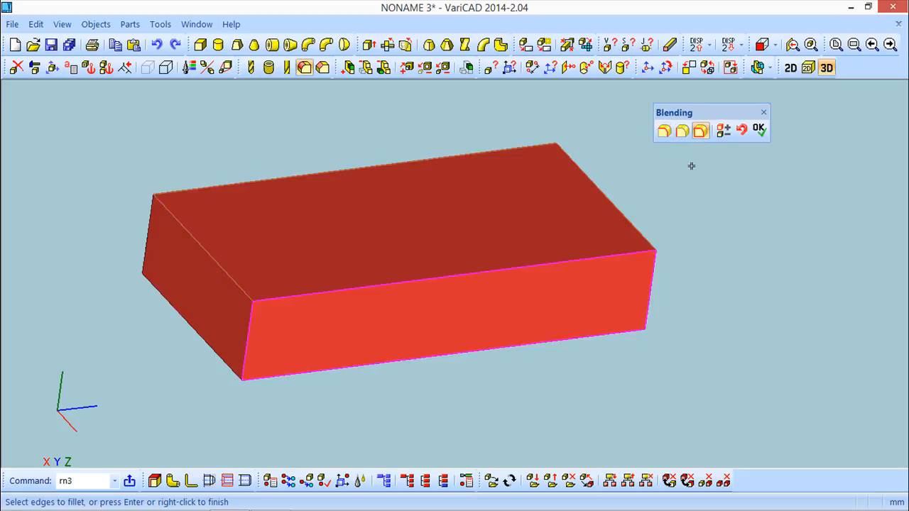
left_click(682, 130)
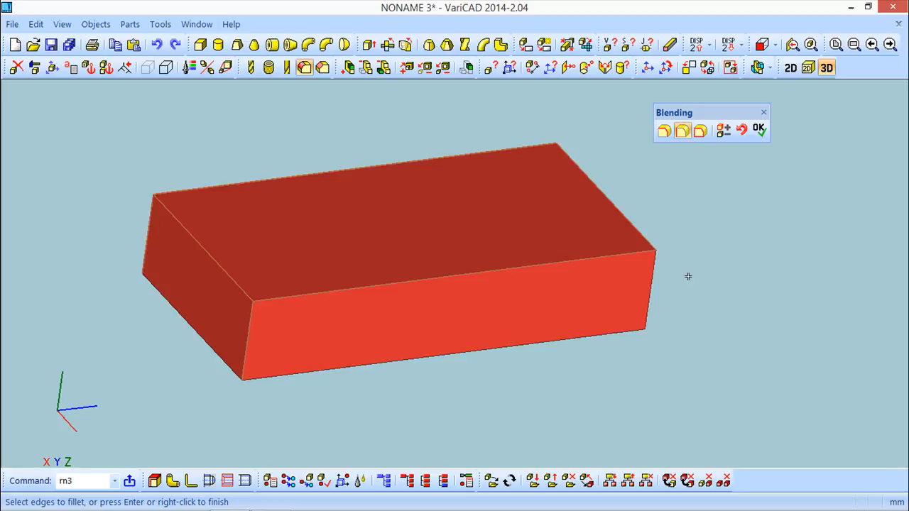
middle_click_drag(693, 270, 582, 201)
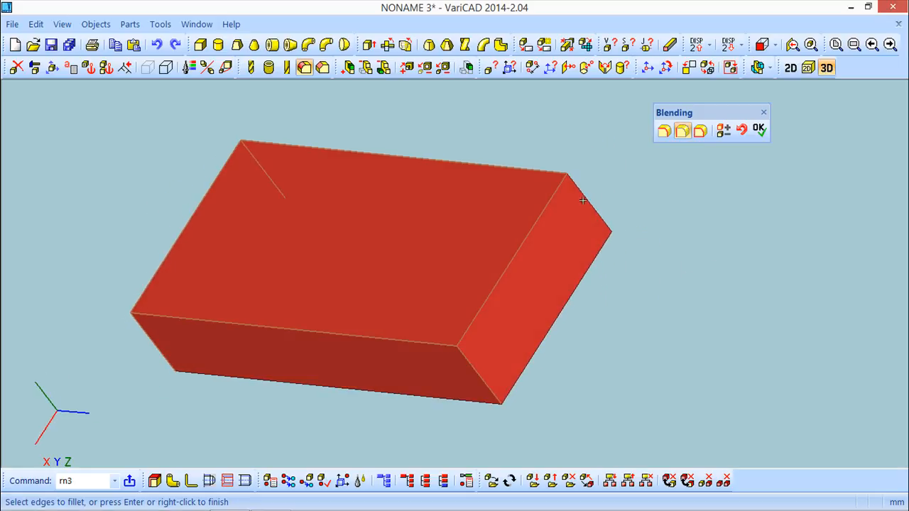
Round the selected box edges with the fillet radius defined by the expression a/20
left_click(758, 129)
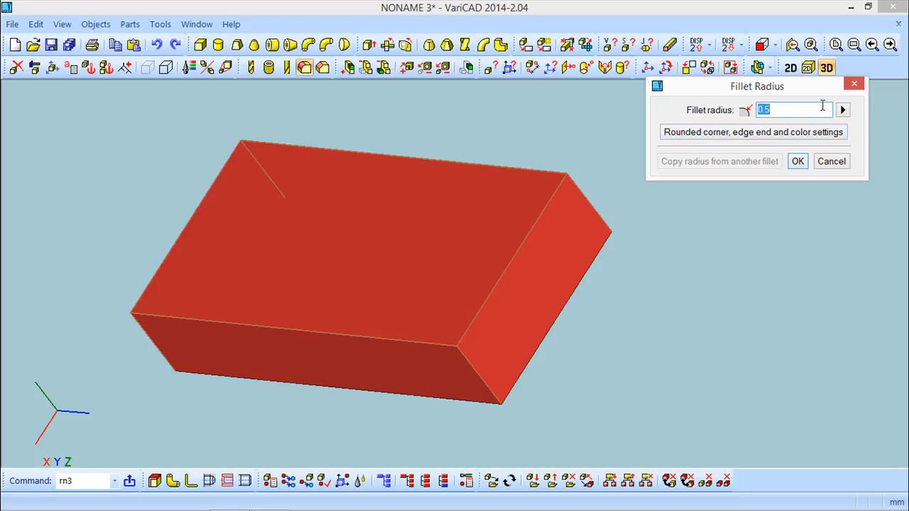
type("a/20")
left_click(797, 162)
middle_click_drag(530, 252, 620, 143)
left_click(763, 112)
middle_click_drag(637, 196, 406, 140)
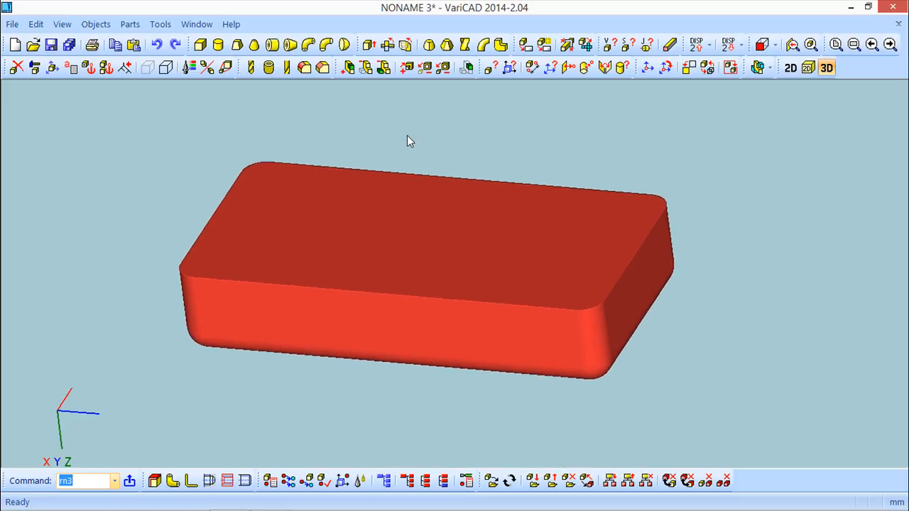
Offset the box's surfaces into a shell open at the unrounded face, with the parameter tk1 as sheet thickness
left_click(154, 480)
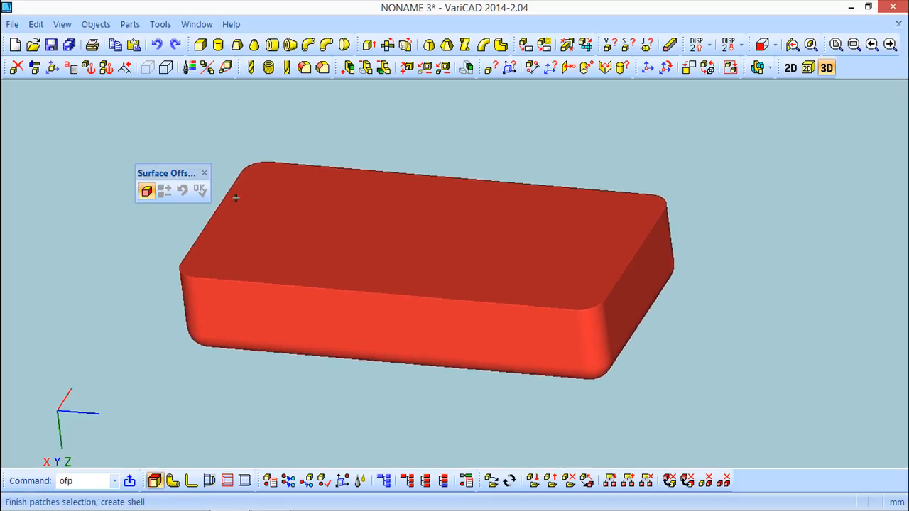
left_click(395, 226)
left_click(199, 191)
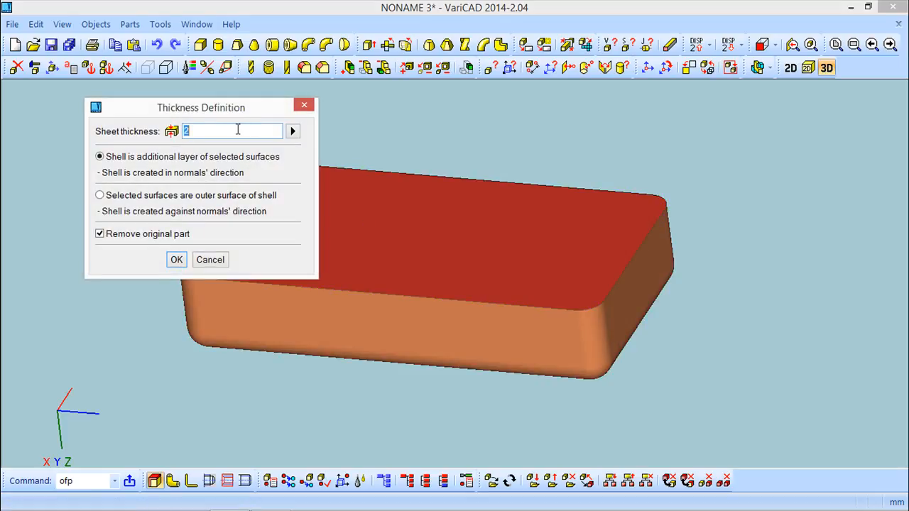
left_click(293, 131)
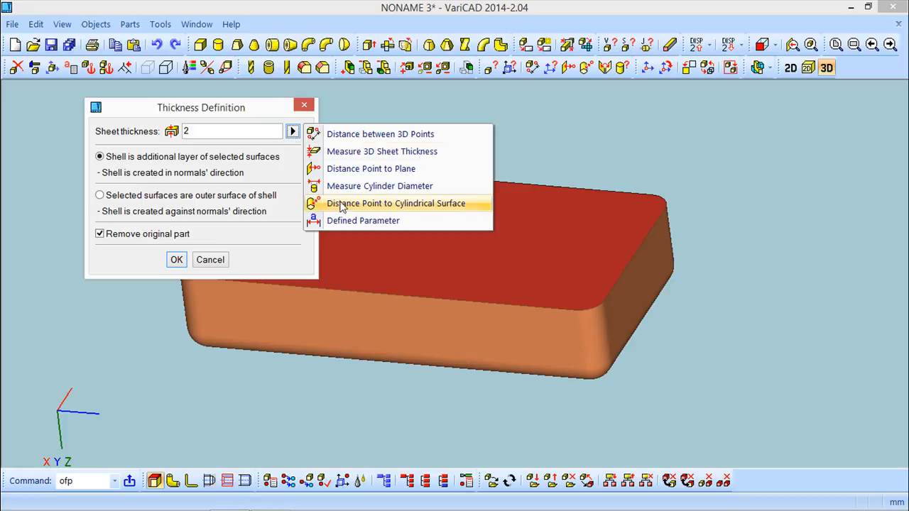
left_click(347, 220)
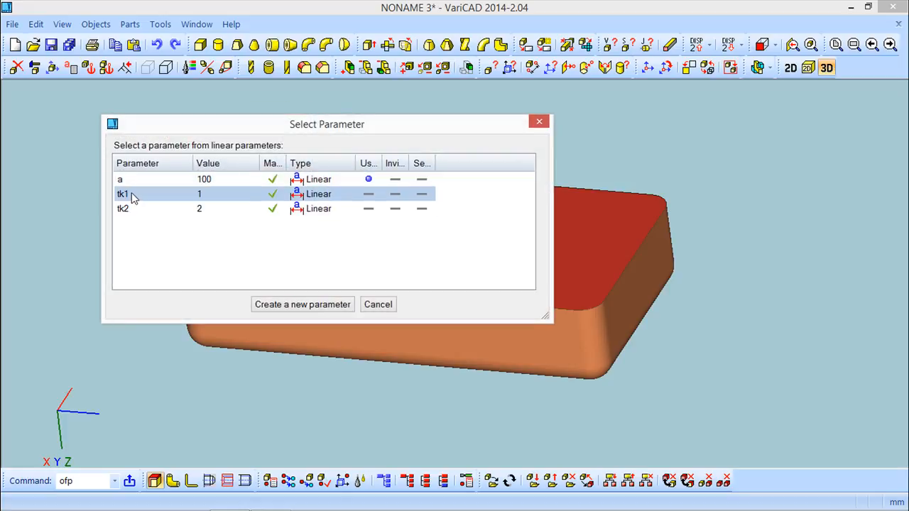
double_click(193, 196)
left_click(176, 260)
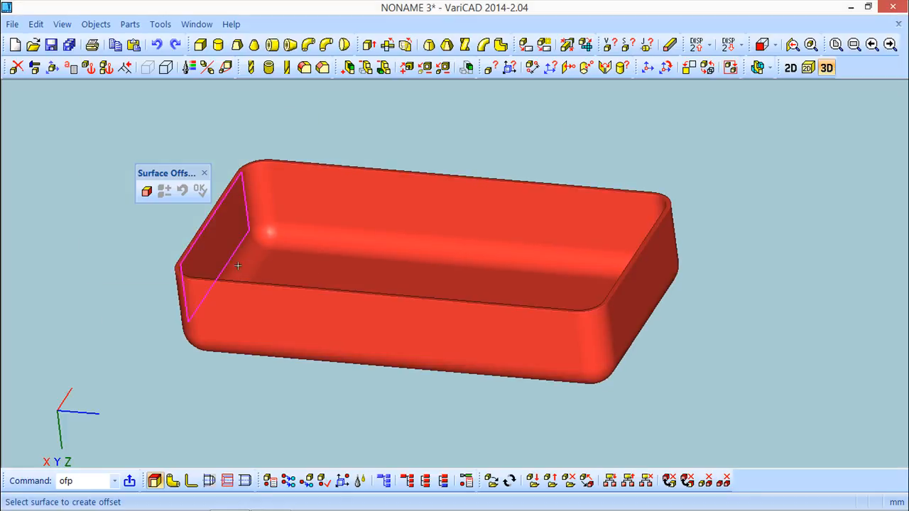
left_click(205, 172)
middle_click_drag(299, 271, 236, 258)
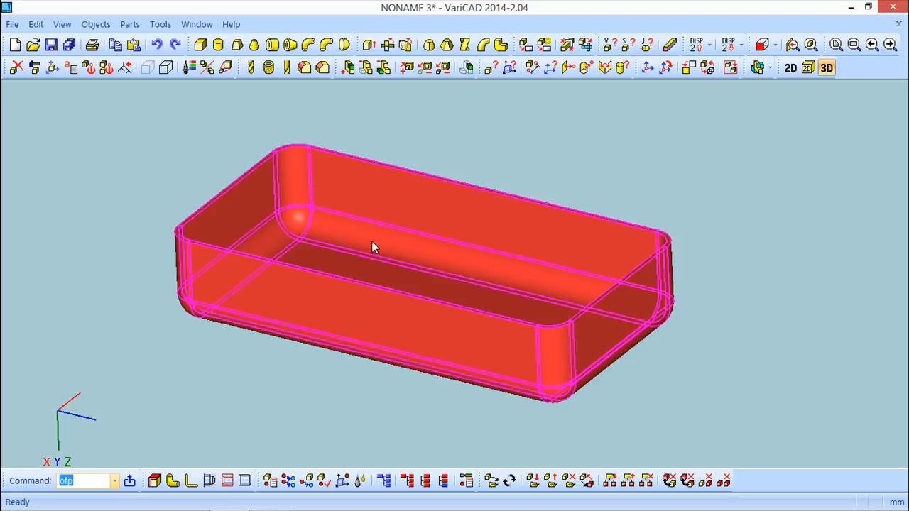
Examine in the parameter list whether tk1 and tk2 are used by 3D objects, and close the list
left_click(70, 68)
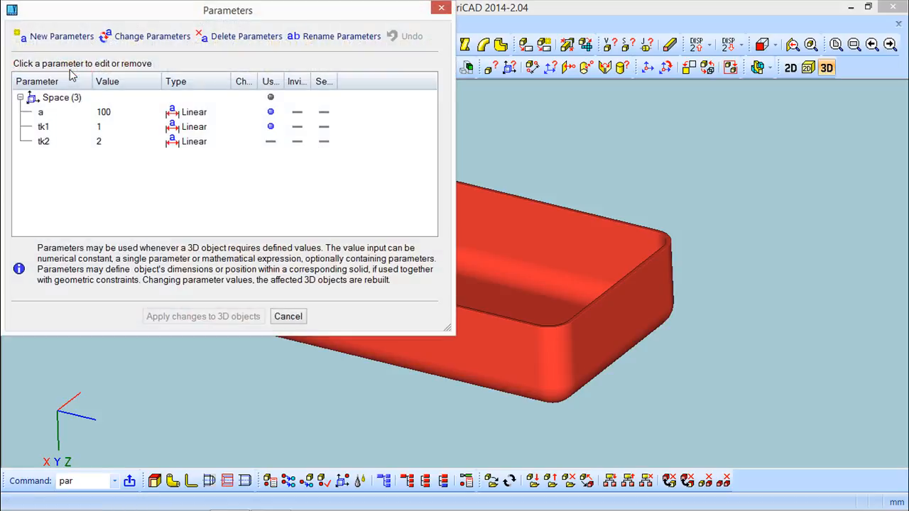
left_click_drag(161, 28, 591, 77)
left_click(508, 192)
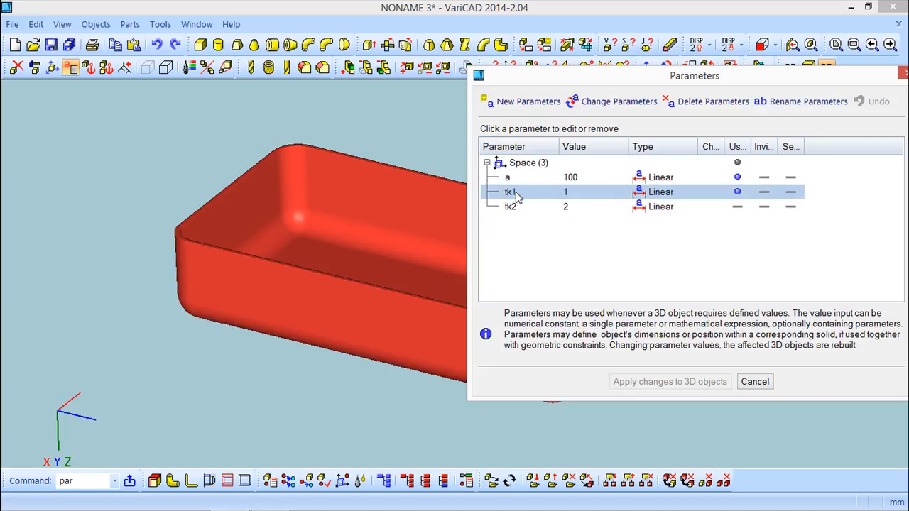
left_click(520, 207)
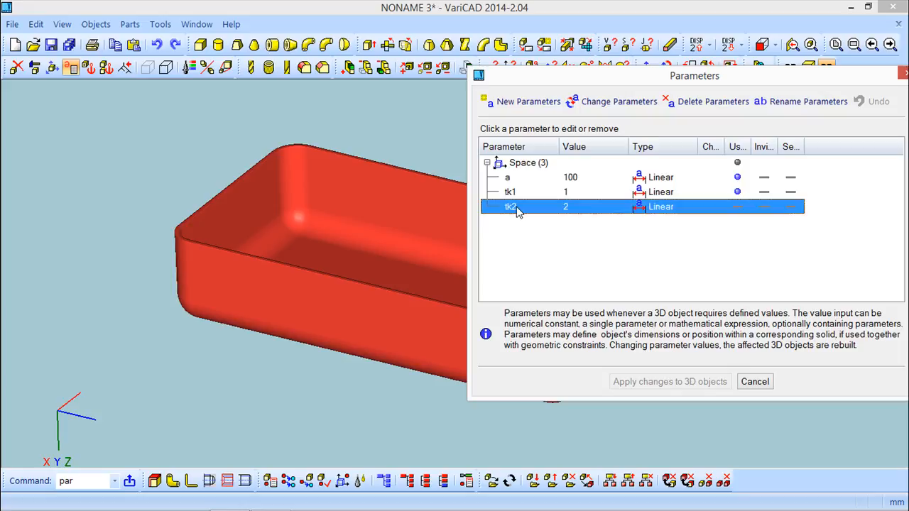
right_click(518, 211)
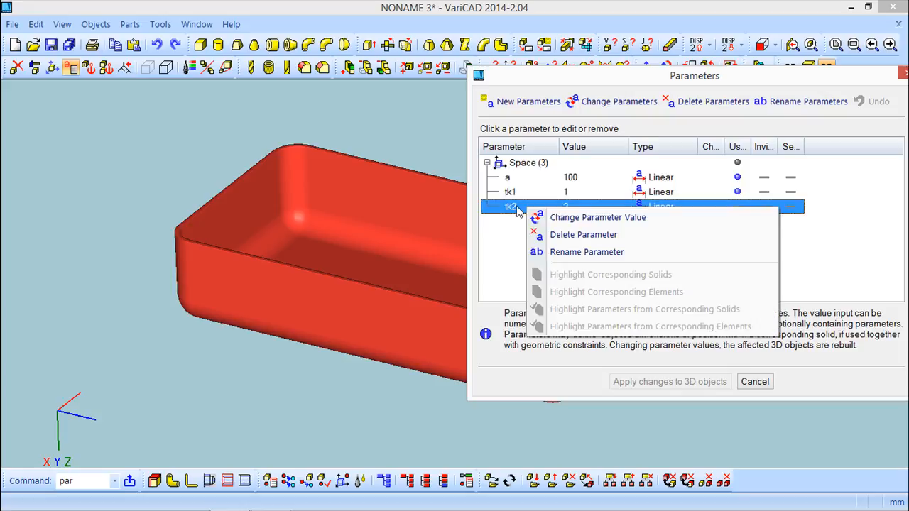
left_click(818, 76)
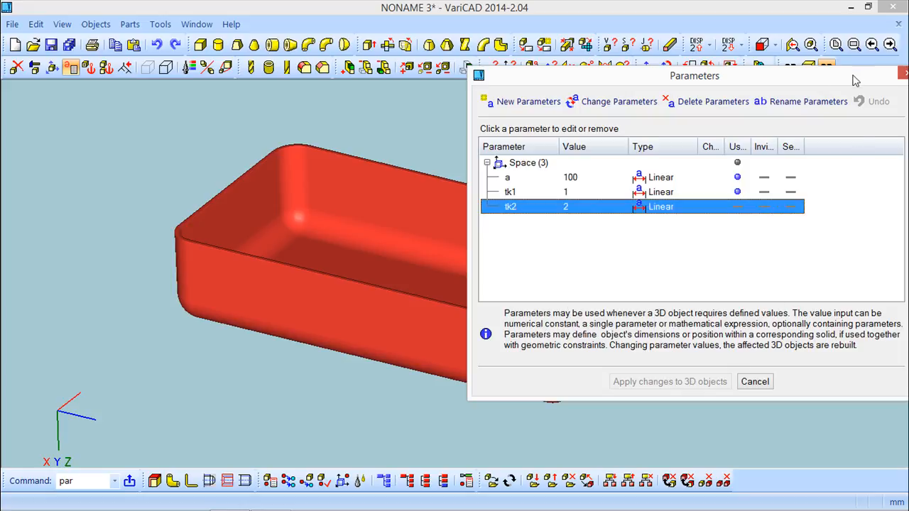
left_click_drag(858, 78, 765, 83)
left_click(814, 77)
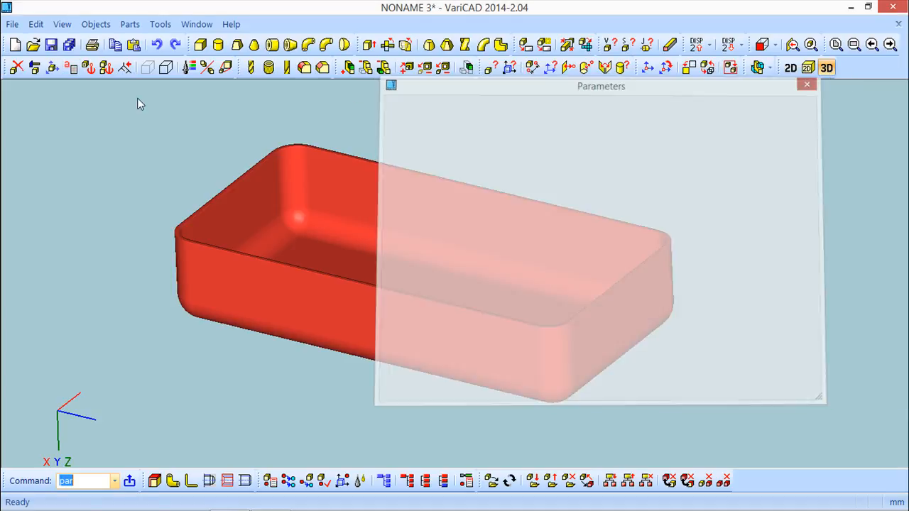
Edit the shell and link its sheet thickness to the parameter tk2, rebuilding the solid
left_click(34, 67)
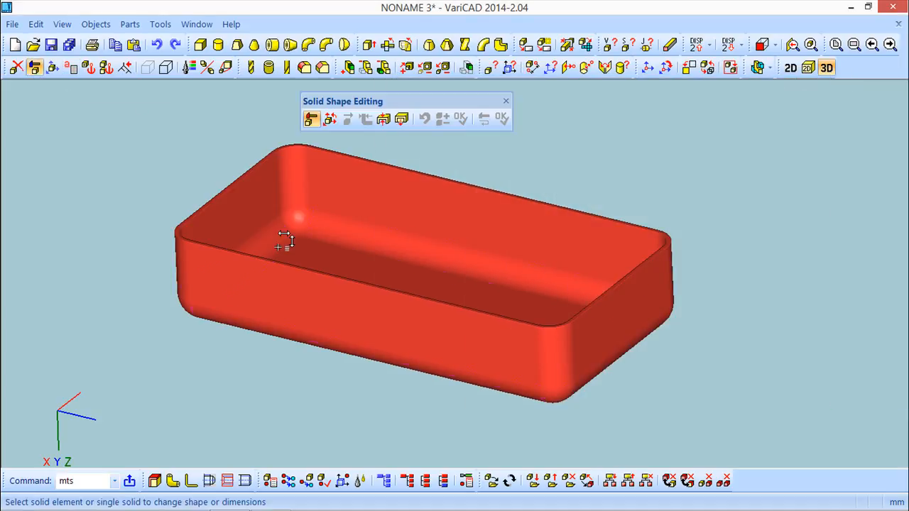
left_click(383, 121)
left_click(369, 294)
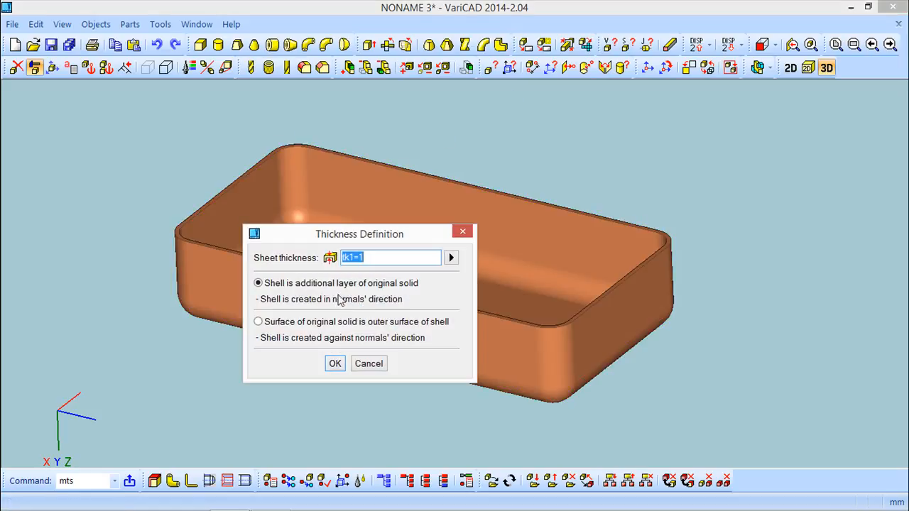
left_click(451, 257)
left_click(523, 347)
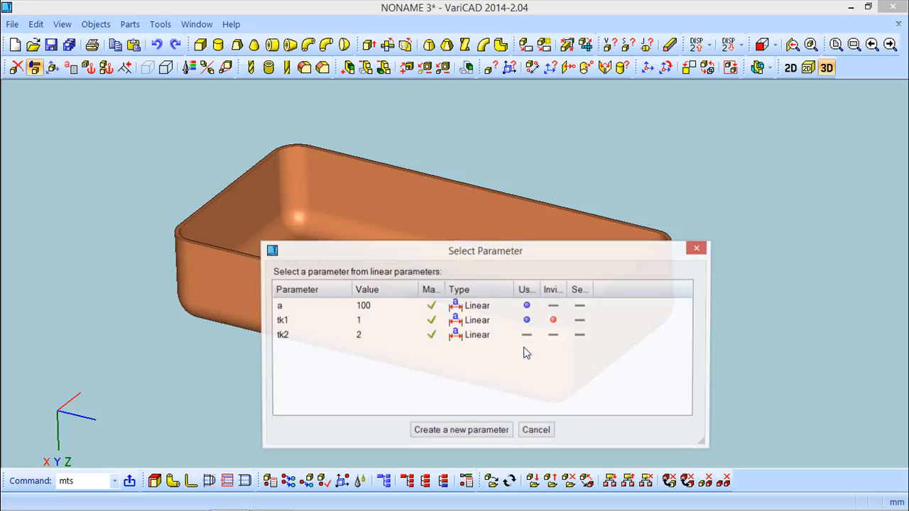
double_click(331, 336)
left_click(334, 364)
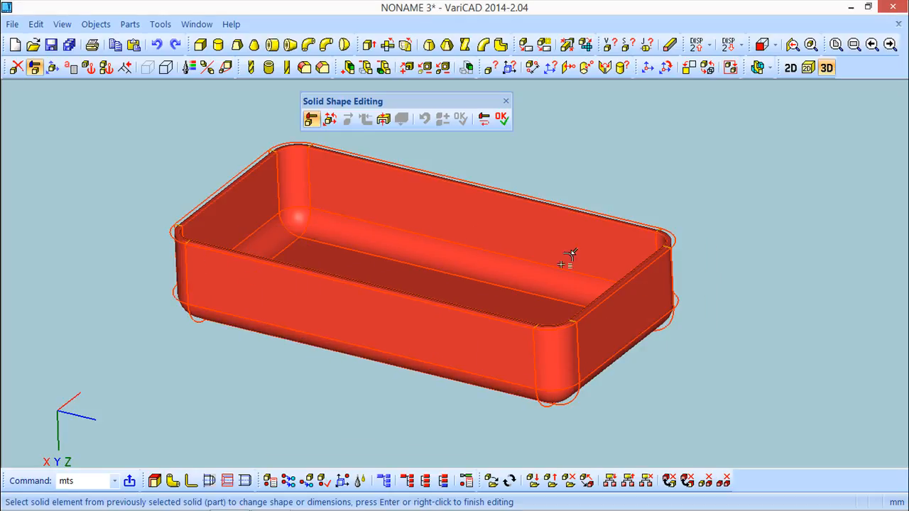
left_click(502, 119)
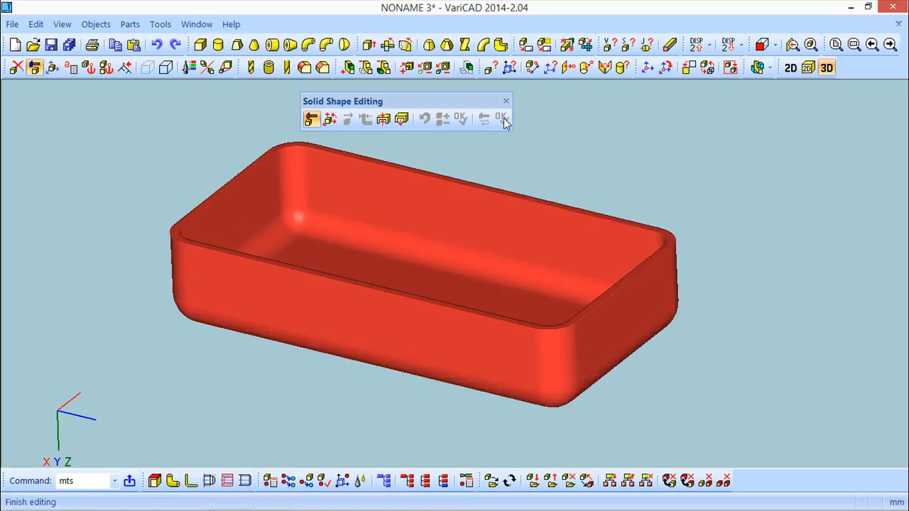
left_click(505, 101)
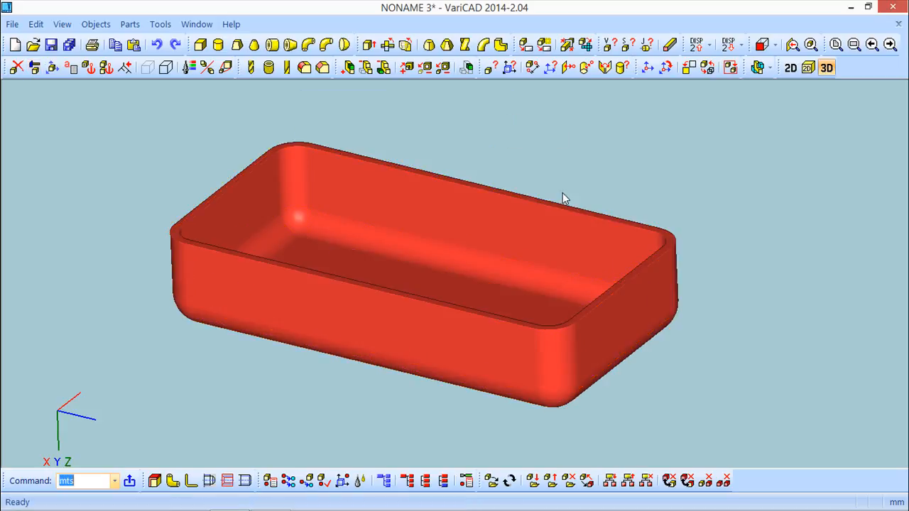
mouse_move(496, 296)
left_mouse_down()
mouse_move(487, 235)
mouse_move(500, 293)
left_mouse_up()
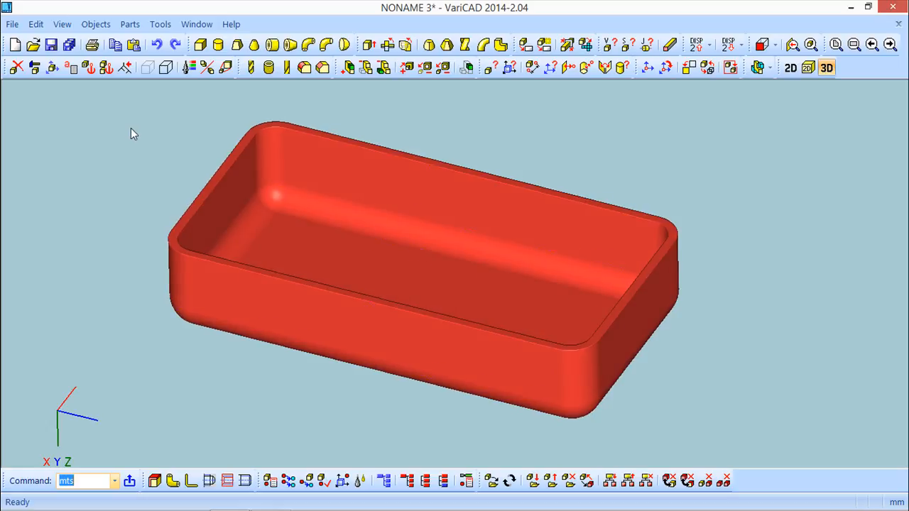
Open the parameter list and set the value of parameter a to 200
left_click(72, 67)
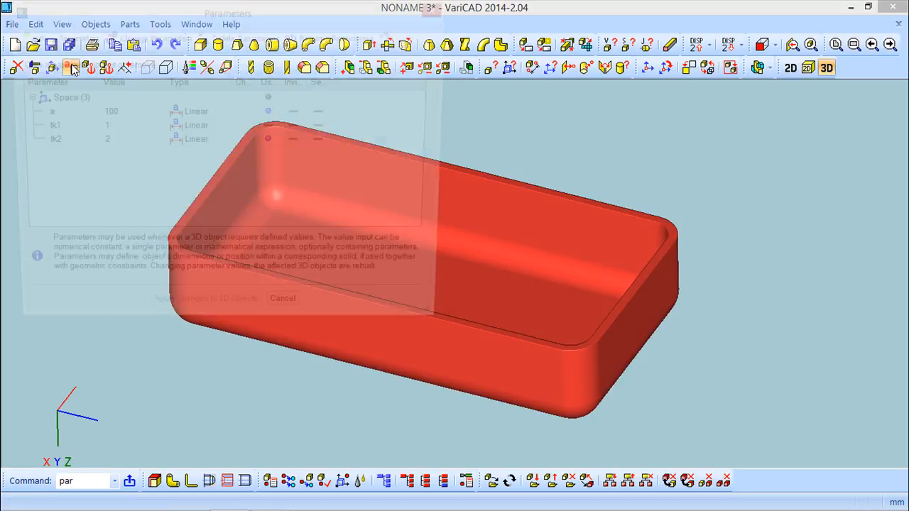
left_click_drag(199, 41, 679, 78)
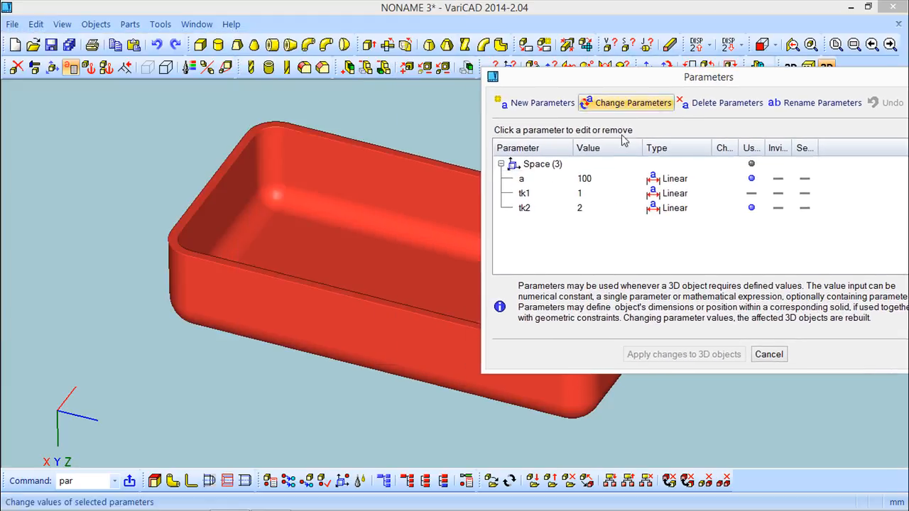
right_click(524, 182)
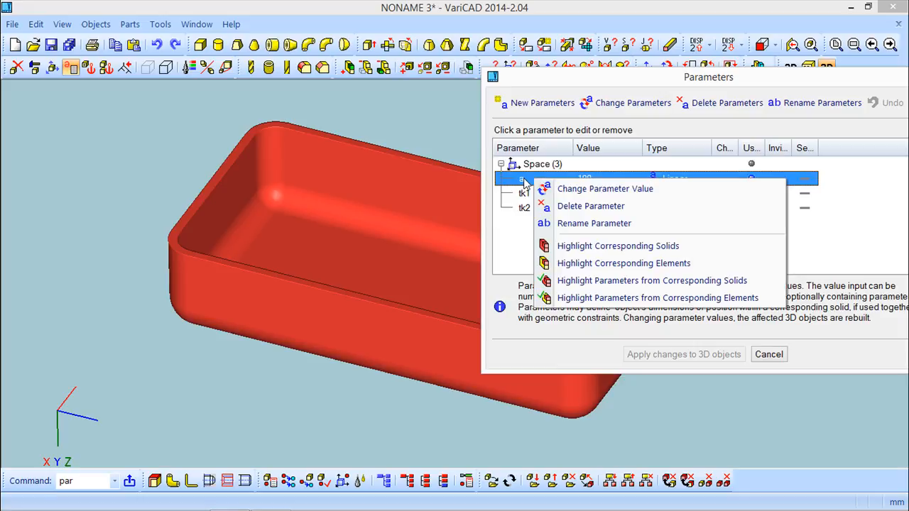
left_click(568, 191)
left_click_drag(380, 95, 637, 132)
middle_click_drag(351, 206, 267, 222)
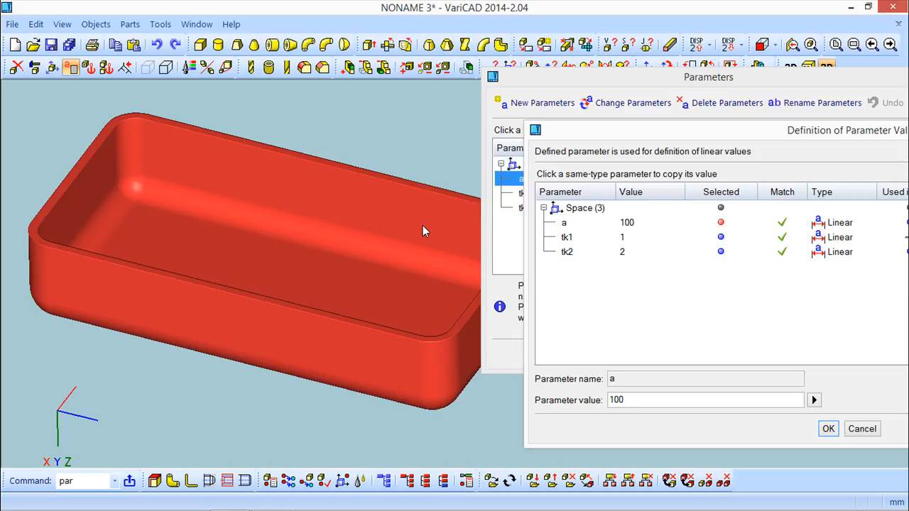
left_click(565, 222)
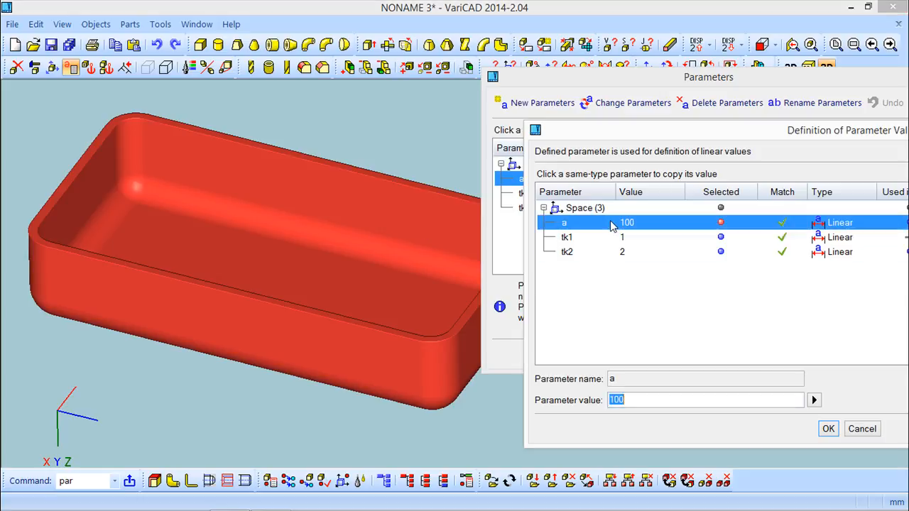
type("200")
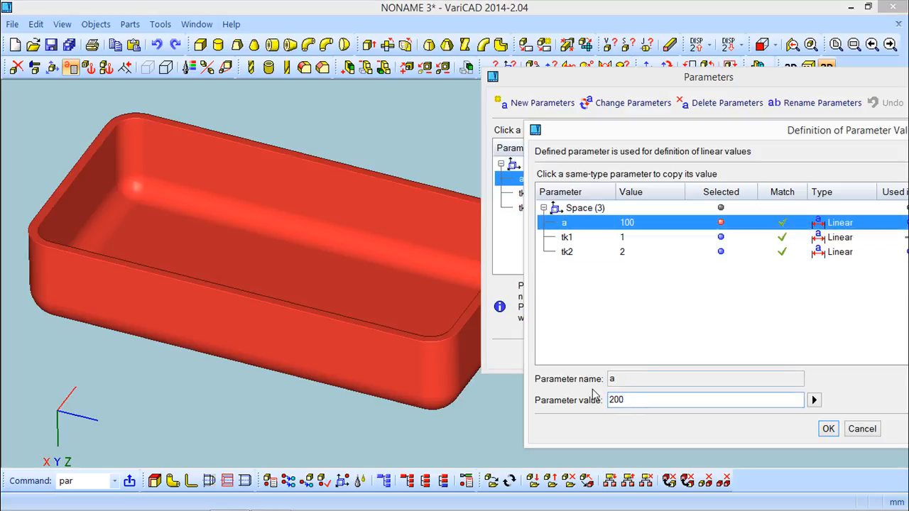
left_click(827, 428)
Apply the parameter change to the 3D objects and close the parameter list
left_click_drag(667, 81, 555, 54)
left_click(580, 328)
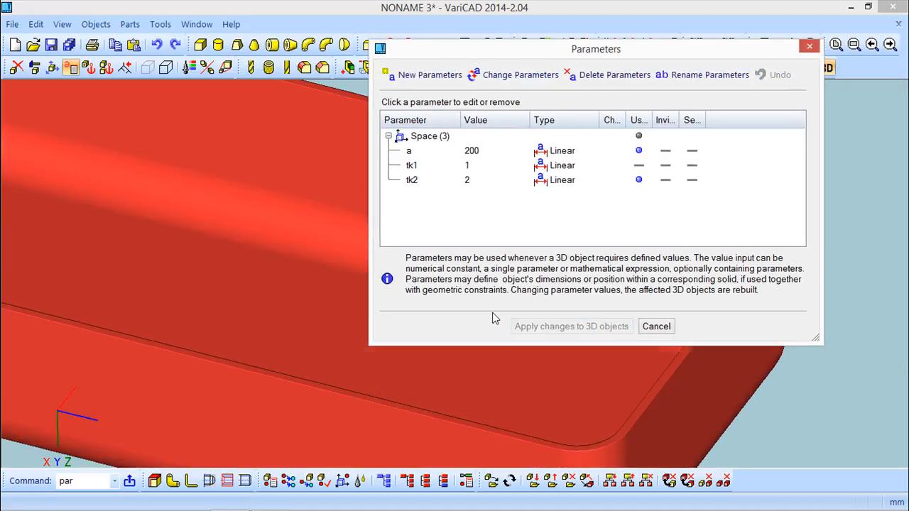
left_click(656, 327)
scroll(414, 288, "down", 5)
middle_click_drag(403, 277, 596, 229)
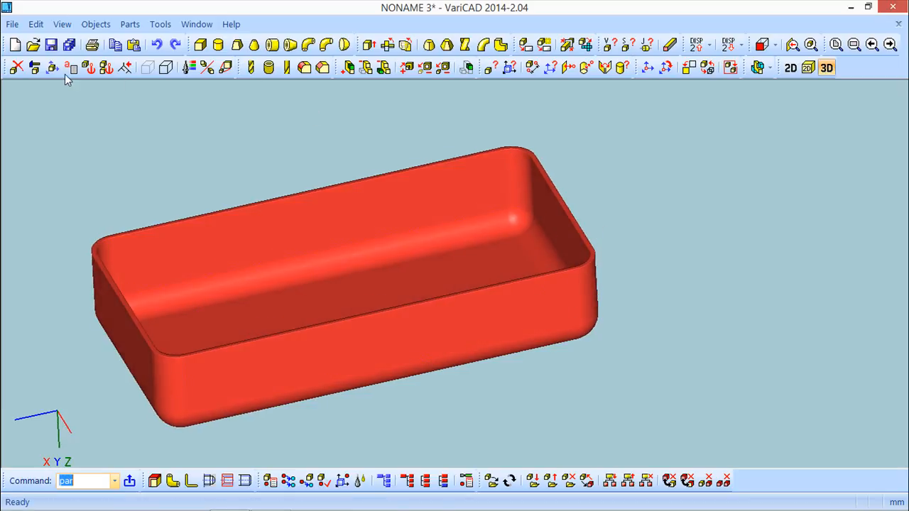
Inspect the radius expression of the tray's front vertical corner fillet and leave it without editing
left_click(34, 67)
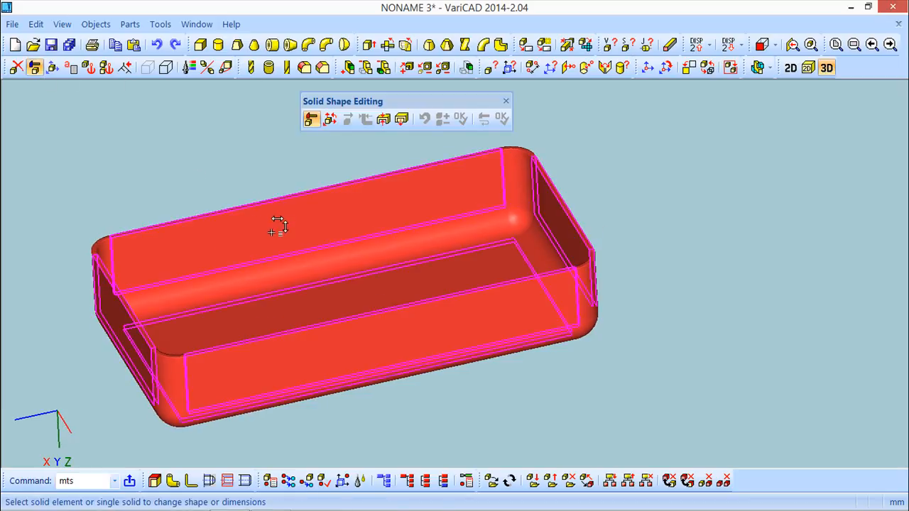
left_click(172, 370)
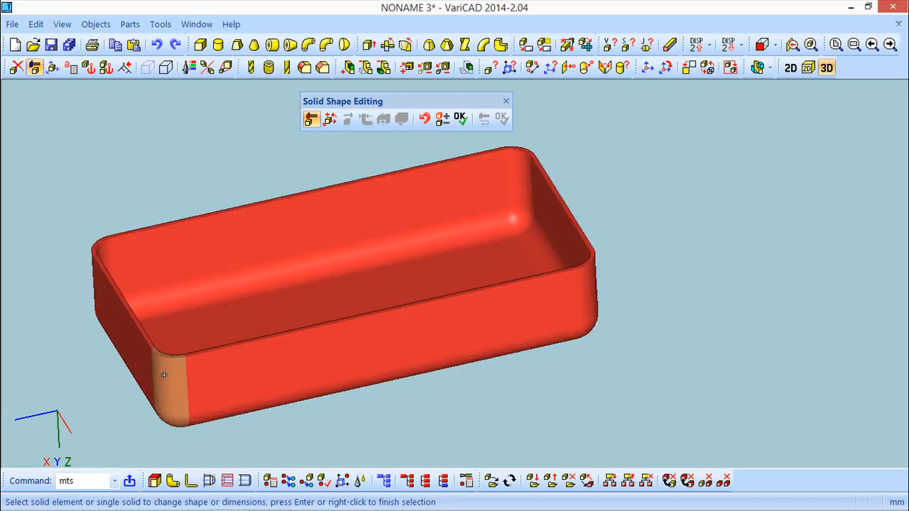
left_click(460, 117)
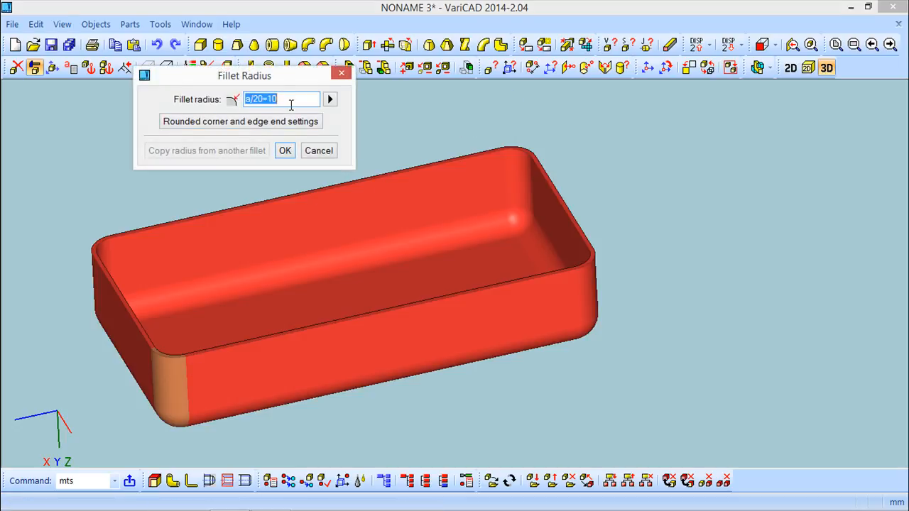
left_click(319, 151)
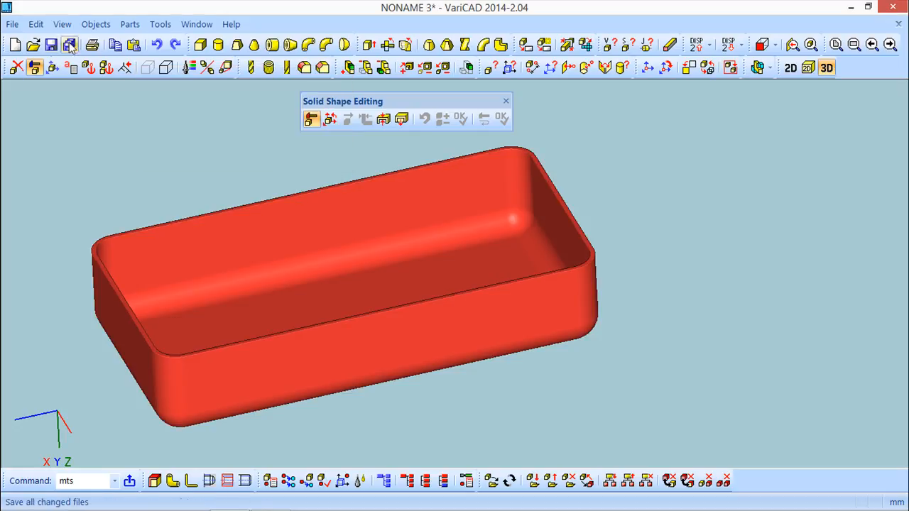
Inspect the expressions that define the basic box's three dimensions and leave solid shape editing
left_click(349, 246)
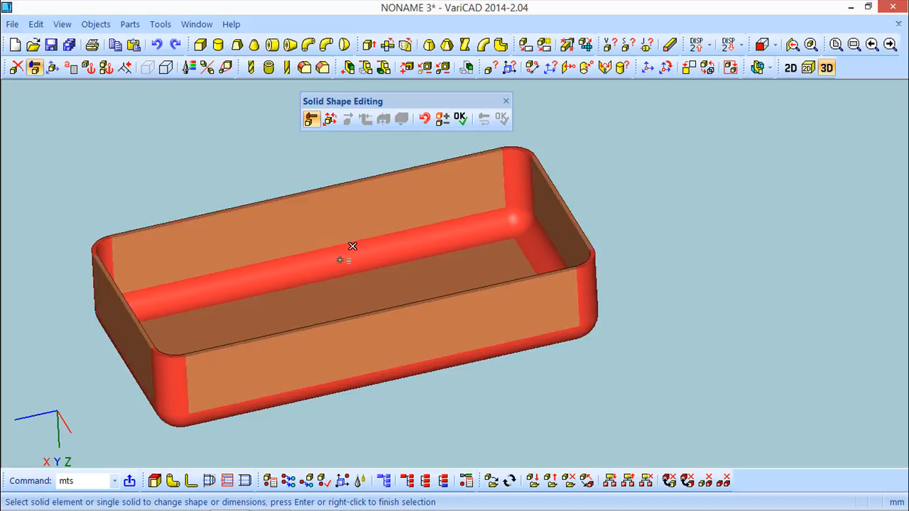
left_click(460, 118)
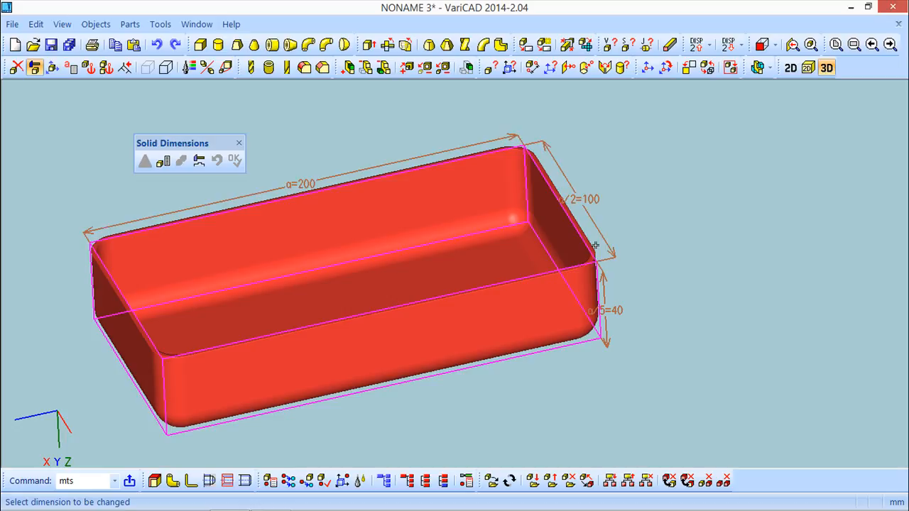
middle_click_drag(680, 363, 598, 315)
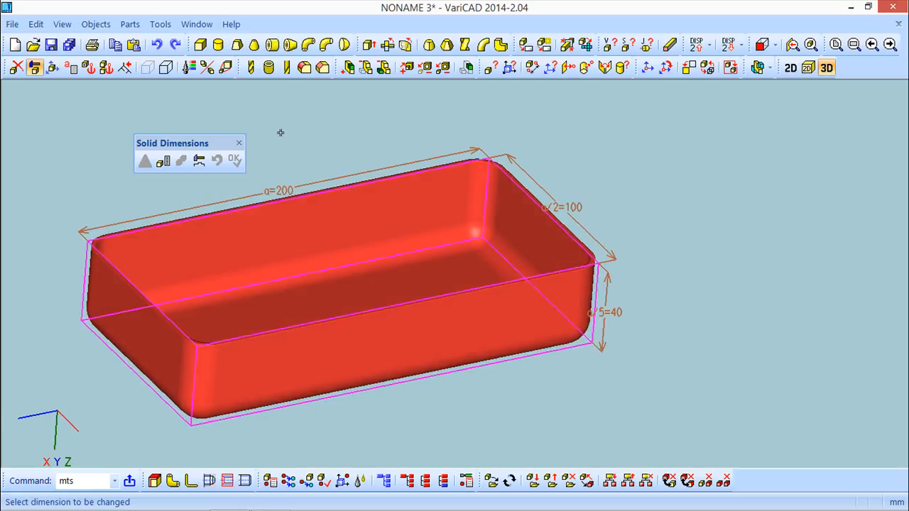
left_click(238, 143)
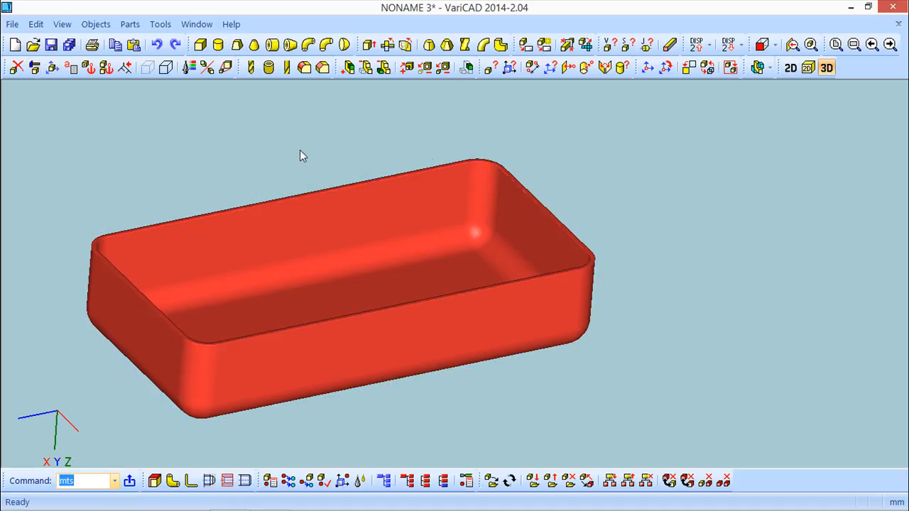
Create a new linear parameter b with value 10, insert it permanently, and close the parameter list
middle_click_drag(619, 180, 604, 197)
middle_click_drag(465, 239, 577, 222)
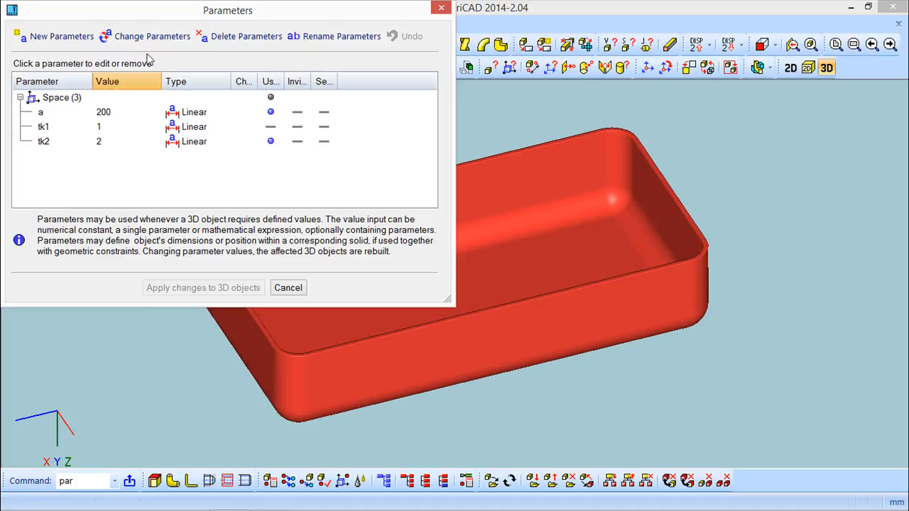
left_click_drag(142, 10, 163, 81)
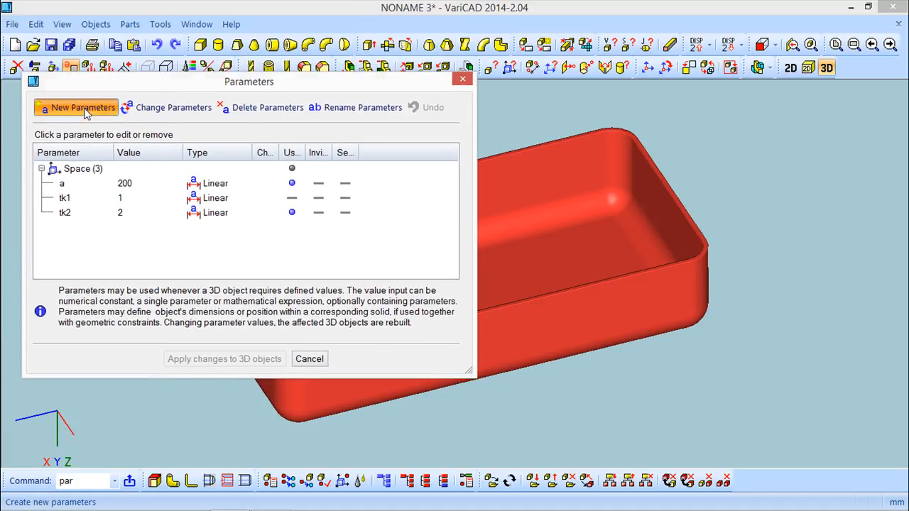
left_click(82, 108)
left_click(164, 372)
type("b")
left_click(143, 397)
type("10")
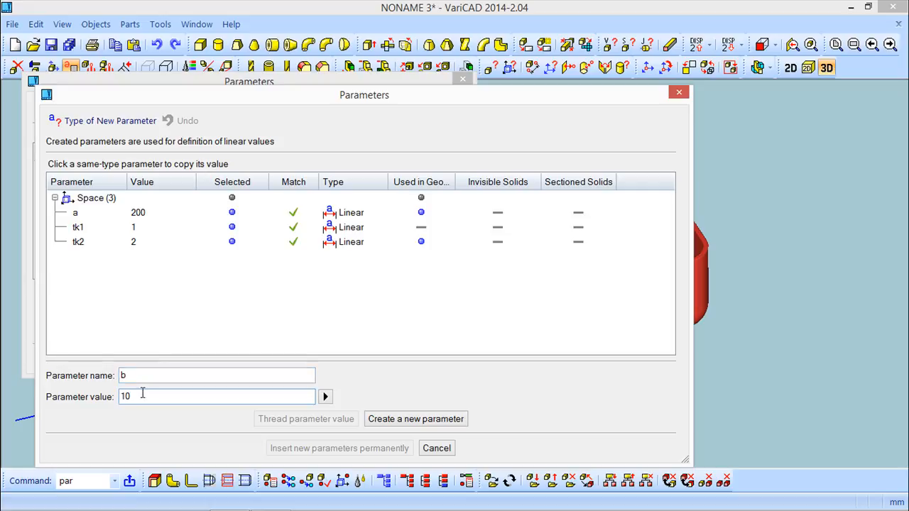
left_click(397, 420)
left_click(340, 449)
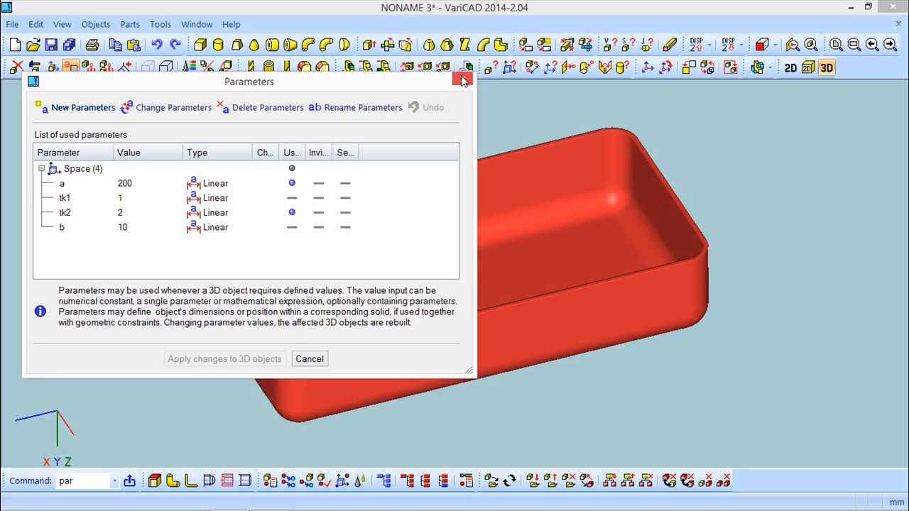
left_click(305, 357)
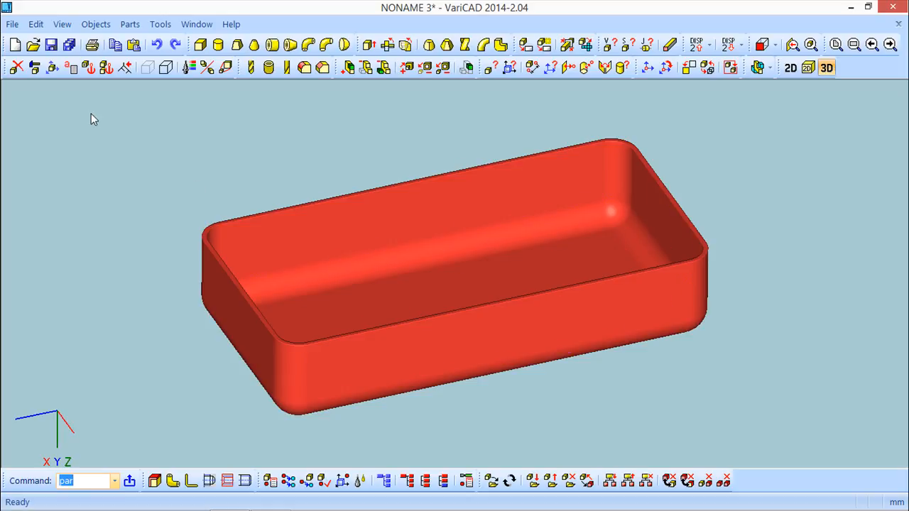
Edit the basic box and set its a/2 dimension to the expression a+b
left_click(34, 68)
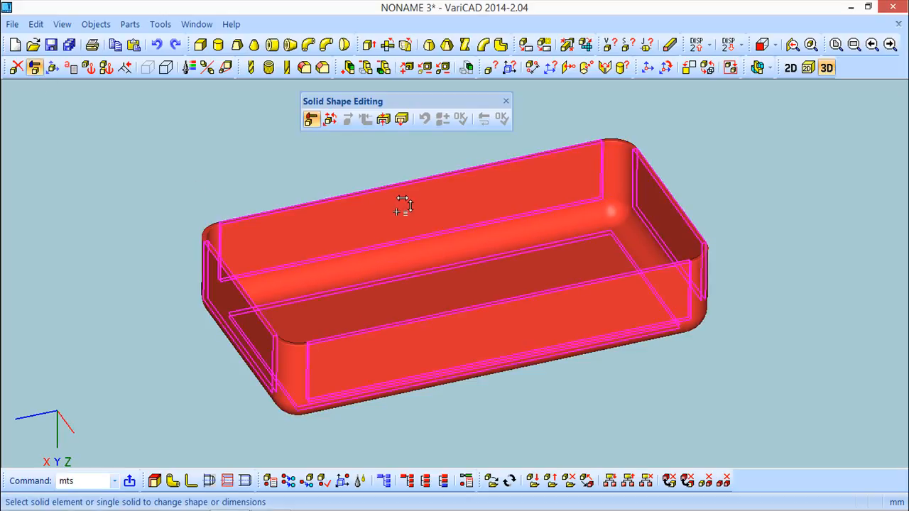
left_click(396, 210)
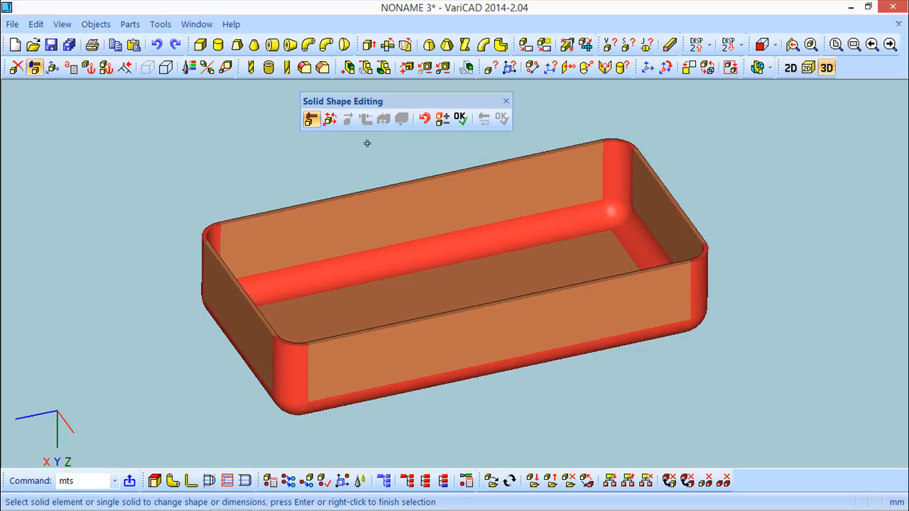
left_click(460, 119)
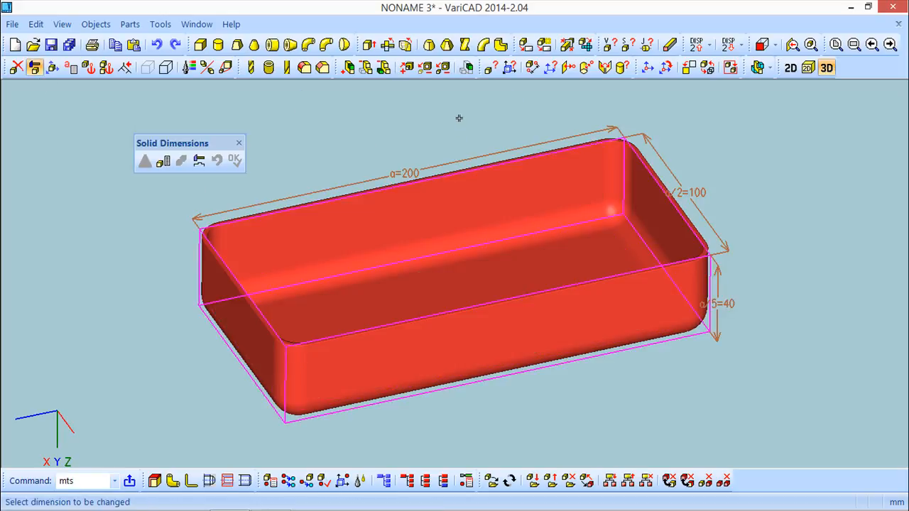
left_click(695, 191)
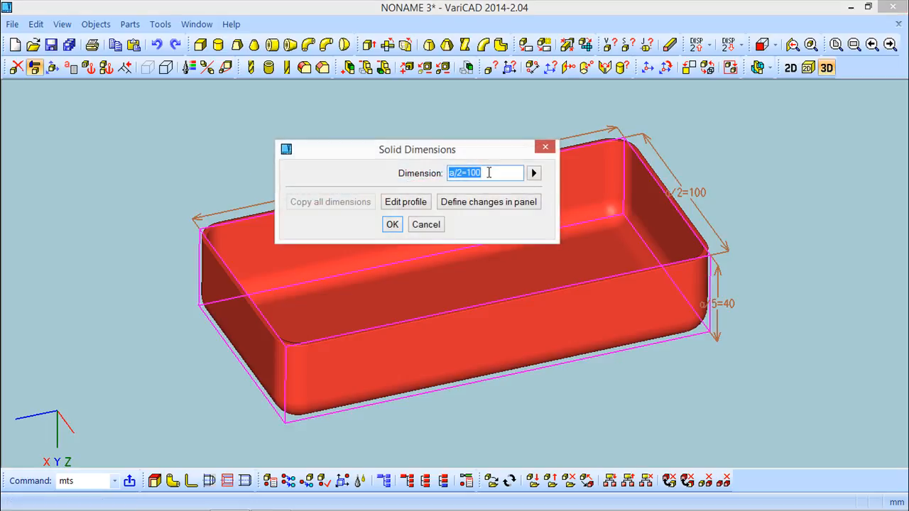
left_click_drag(463, 173, 429, 173)
type("a+")
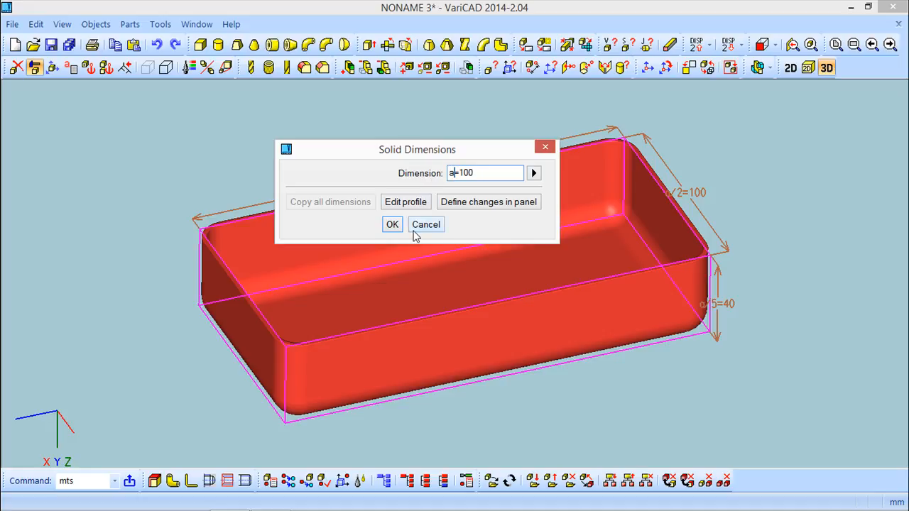
type("b")
key("Delete")
key("Delete")
key("Delete")
key("Delete")
left_click(391, 225)
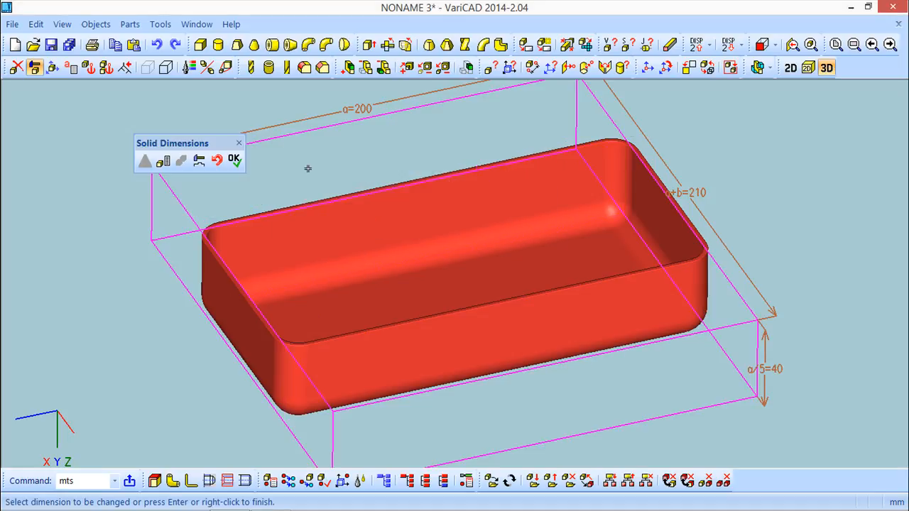
Accept the changed box dimension, rebuild the solid, and finish shape editing
left_click(237, 162)
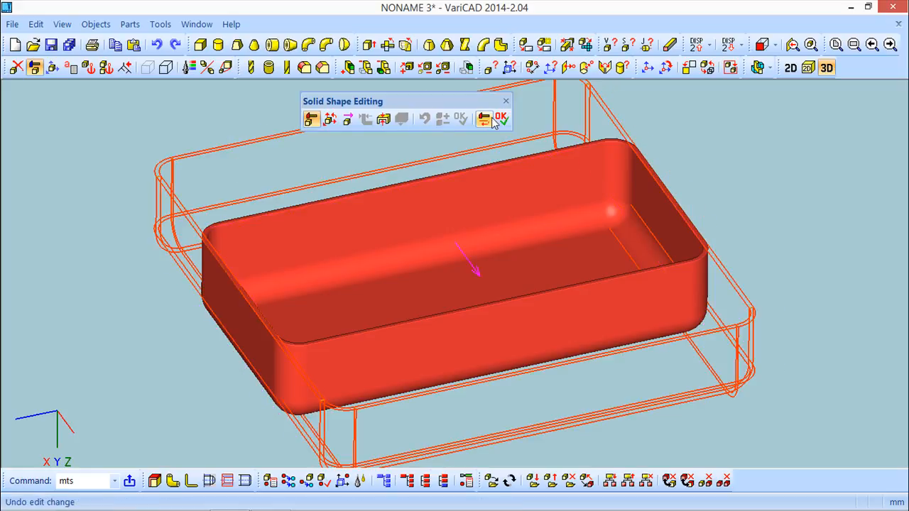
left_click(500, 118)
scroll(482, 213, "down", 5)
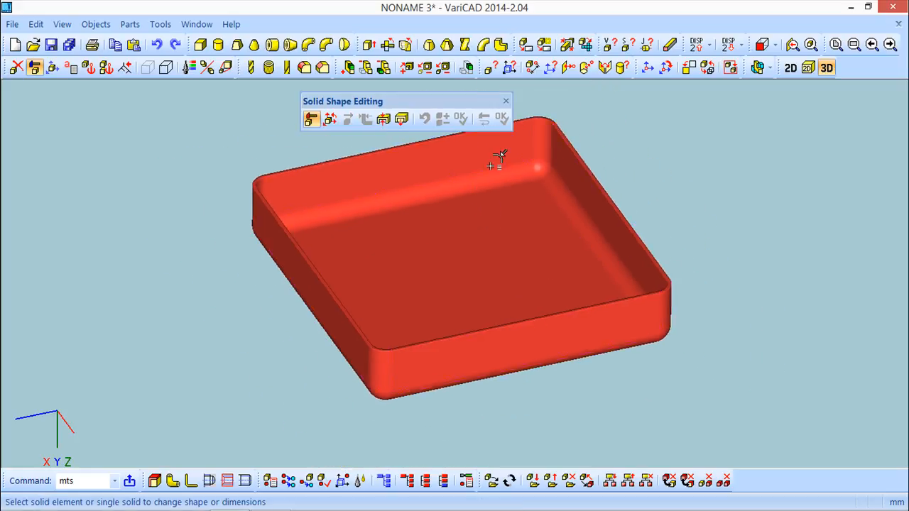
left_click(506, 100)
mouse_move(478, 327)
left_mouse_down()
mouse_move(473, 298)
mouse_move(501, 320)
mouse_move(486, 320)
left_mouse_up()
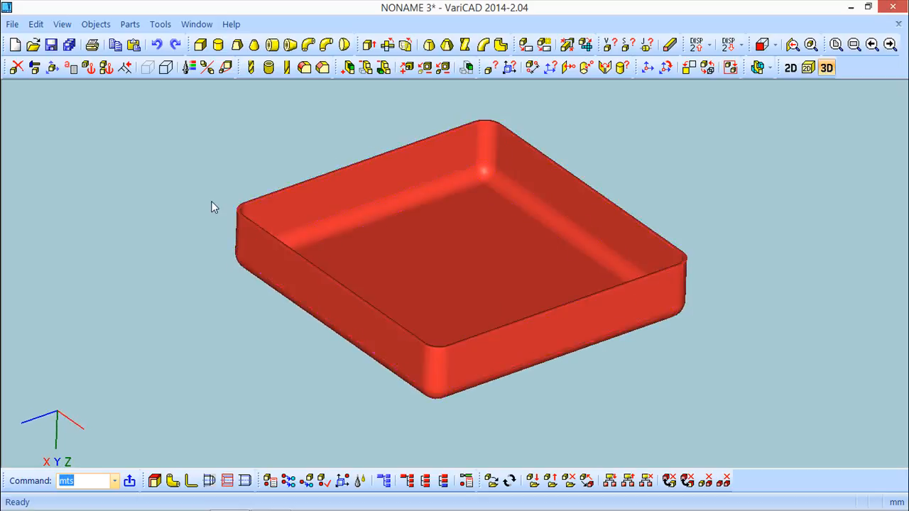
left_click_drag(416, 284, 378, 250)
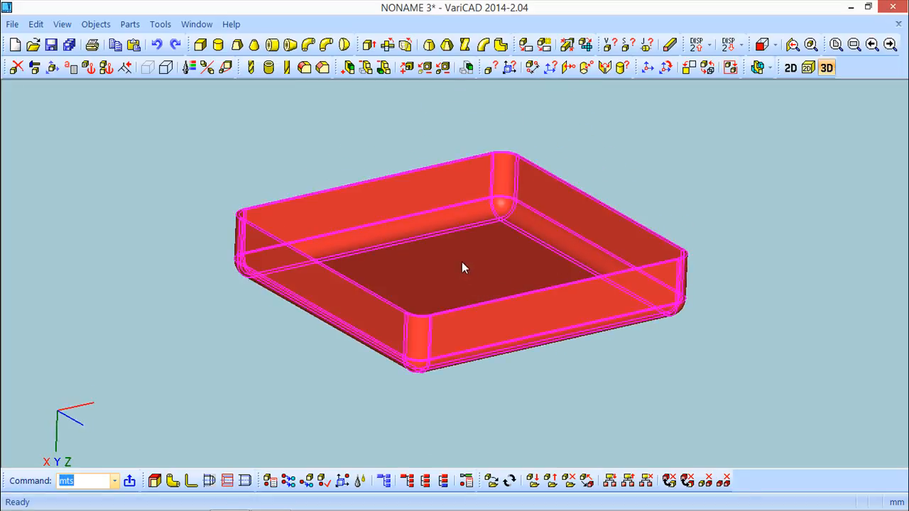
left_click_drag(472, 263, 383, 296)
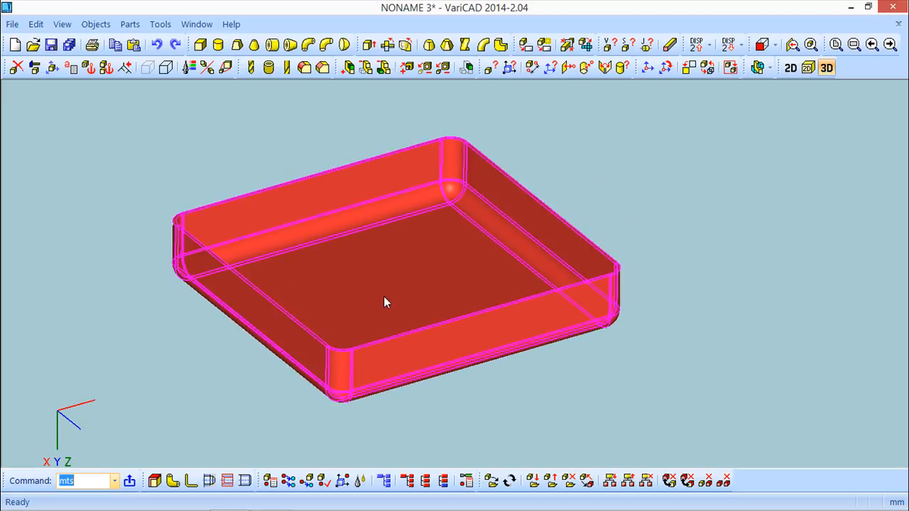